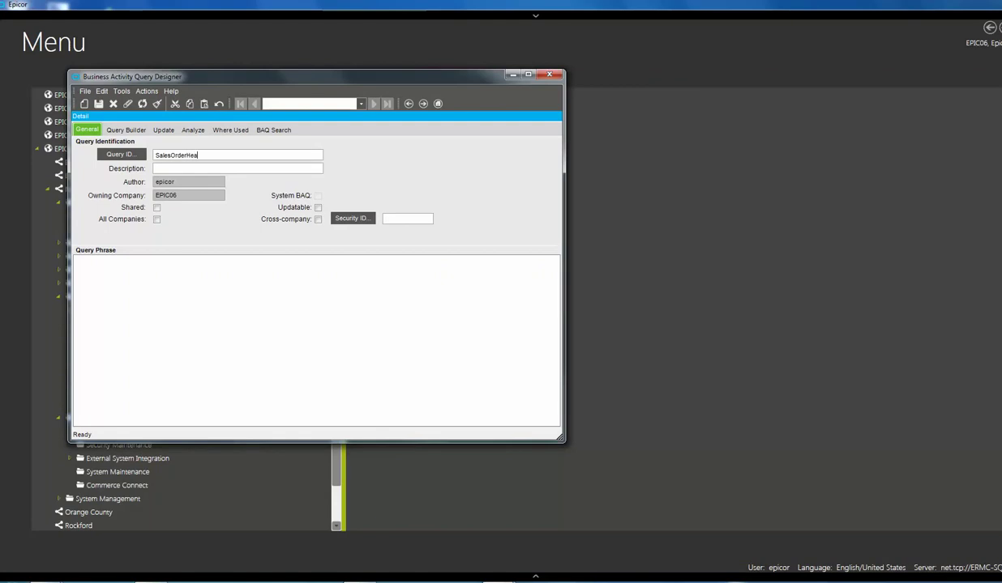
Set the query ID and description to SalesOrderHead1, mark the query as shared, and save it.
type("1")
key("Tab")
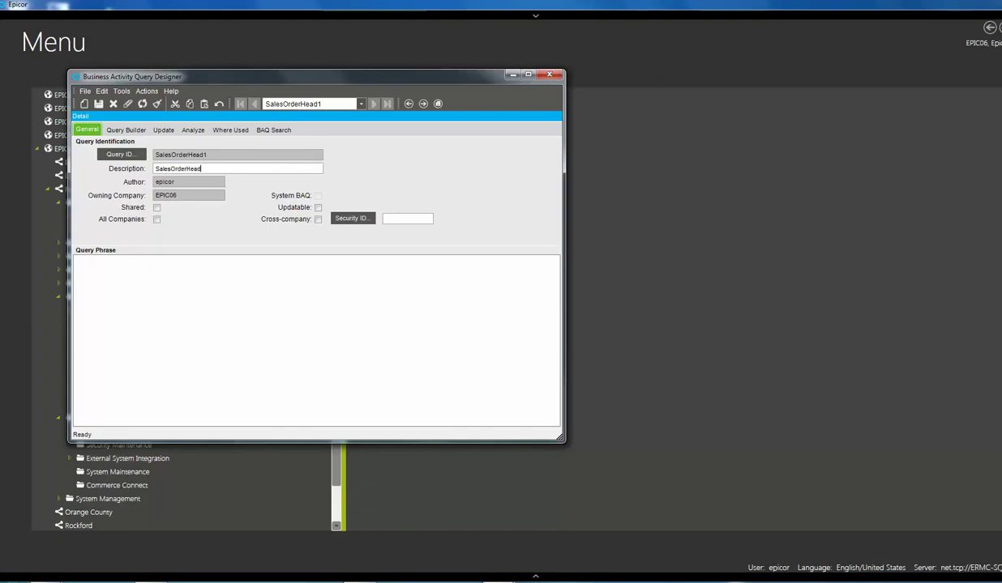
type("1")
left_click(156, 208)
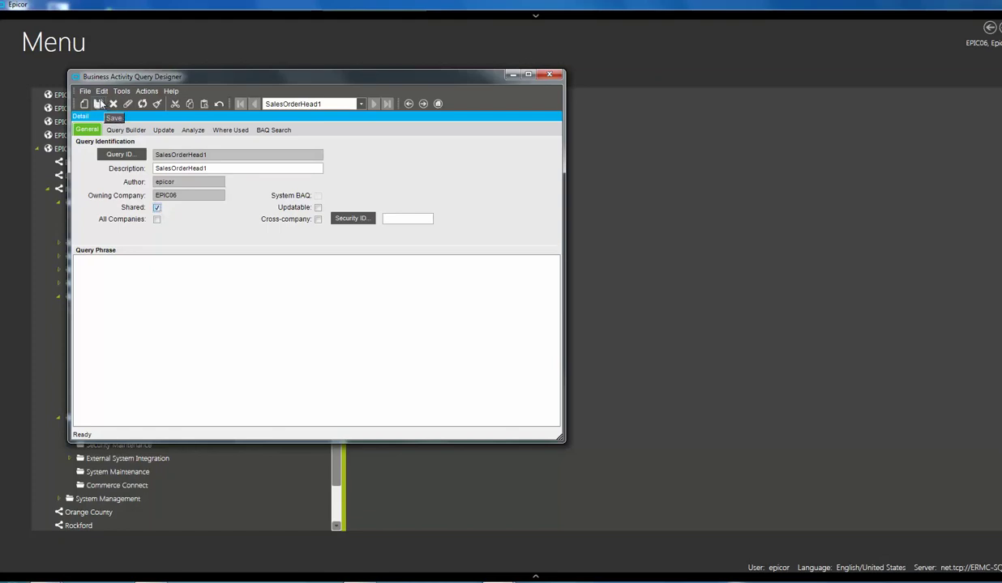
left_click(98, 103)
Find the Erp.OrderHed table with the filter "orderh" and add it to the query diagram.
left_click_drag(223, 82, 217, 39)
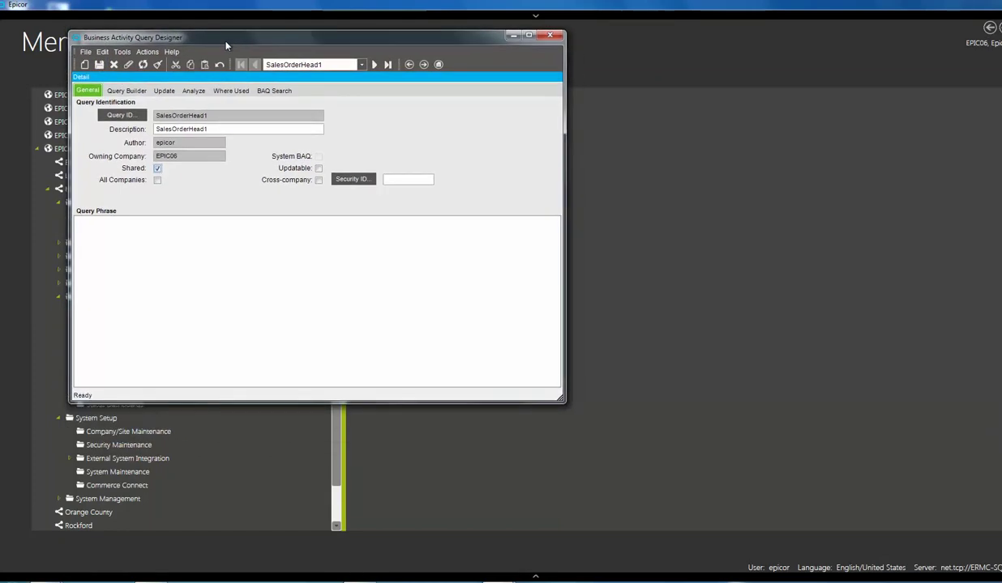
left_click(126, 90)
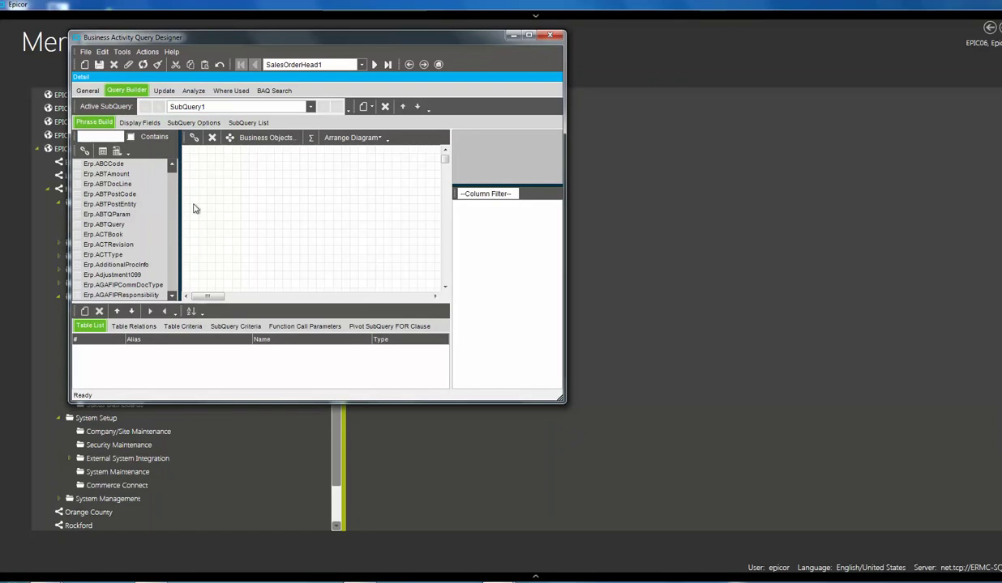
left_click(103, 136)
type("orderh")
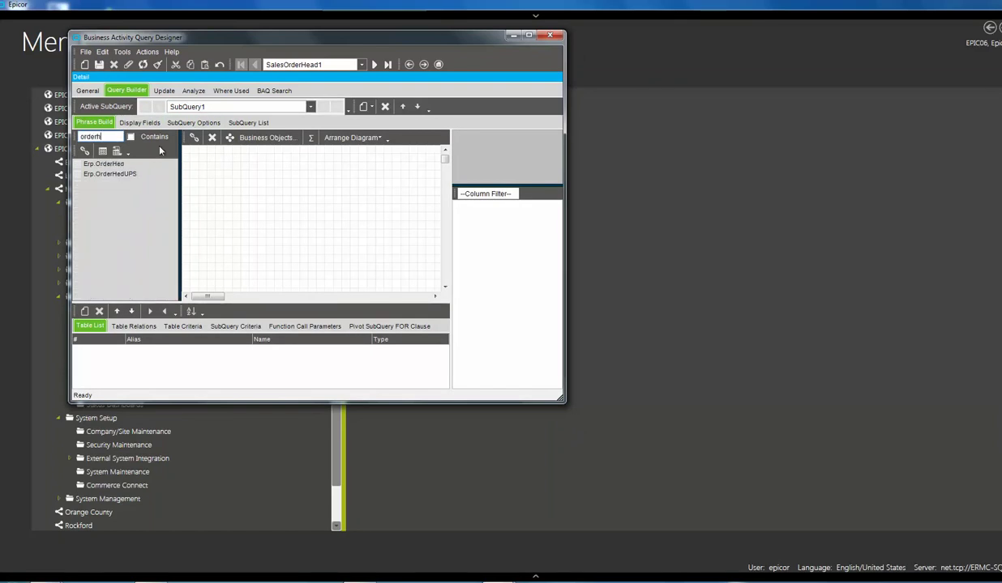
left_click_drag(98, 163, 209, 159)
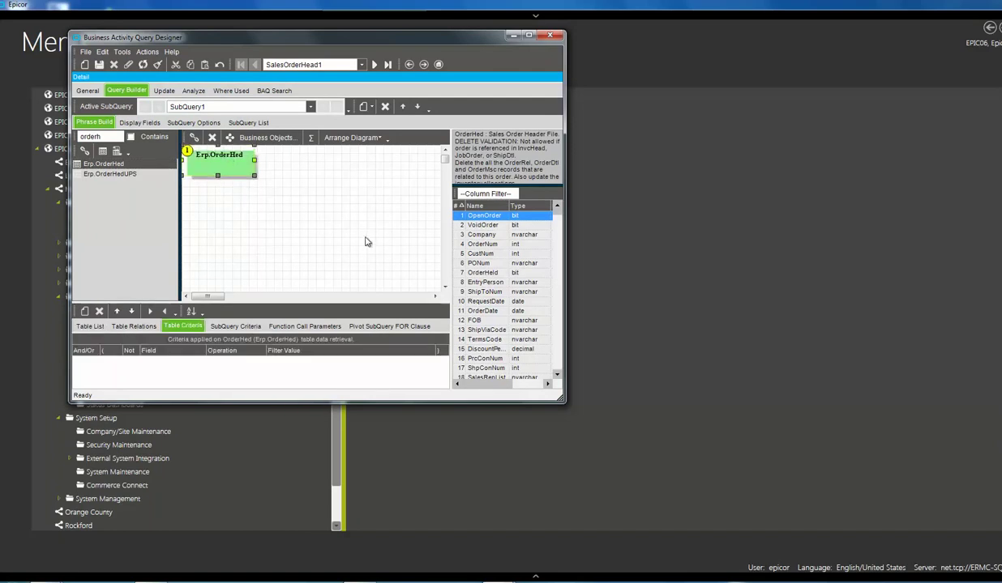
left_click(295, 177)
left_click_drag(563, 403, 678, 479)
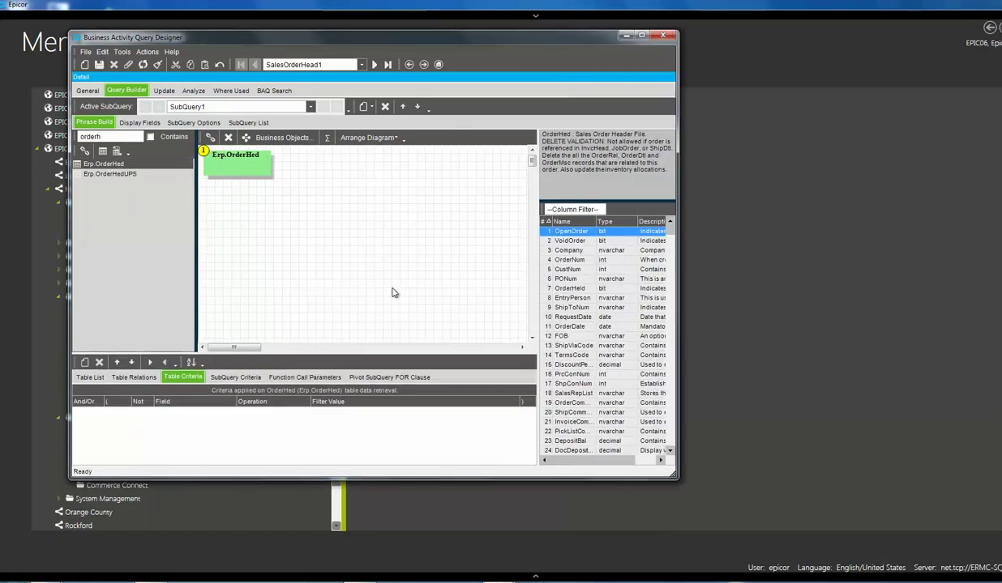
left_click_drag(196, 197, 155, 234)
left_click(228, 166)
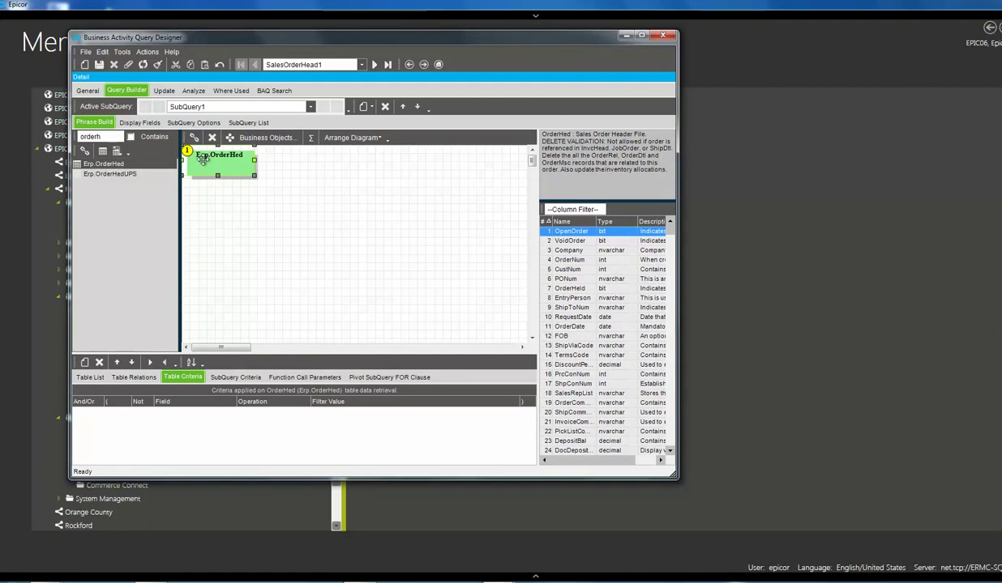
Add the Company and OrderNum columns of OrderHed to the query's display columns.
left_click(133, 122)
left_click(112, 122)
left_click(138, 121)
left_click(85, 187)
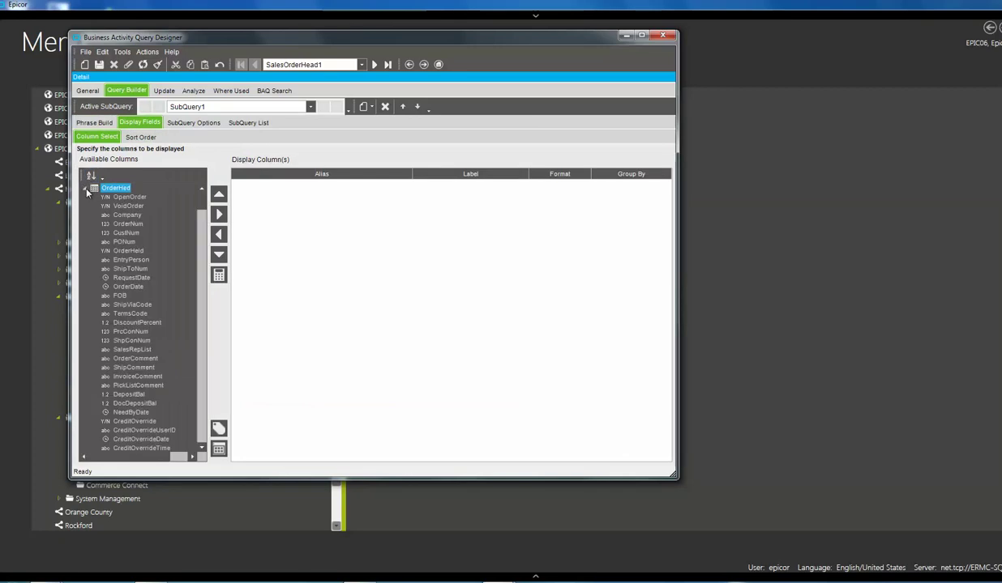
double_click(135, 217)
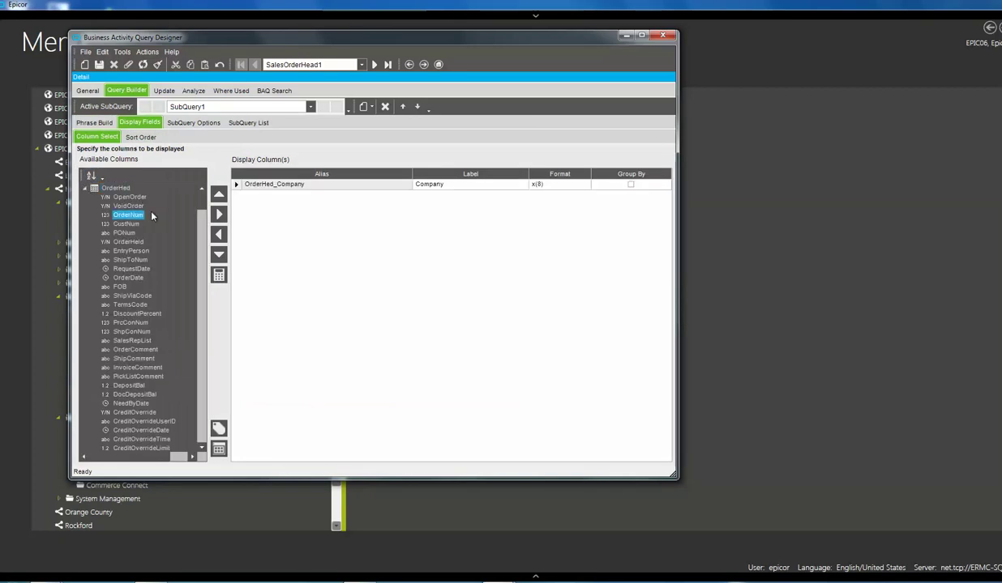
double_click(138, 216)
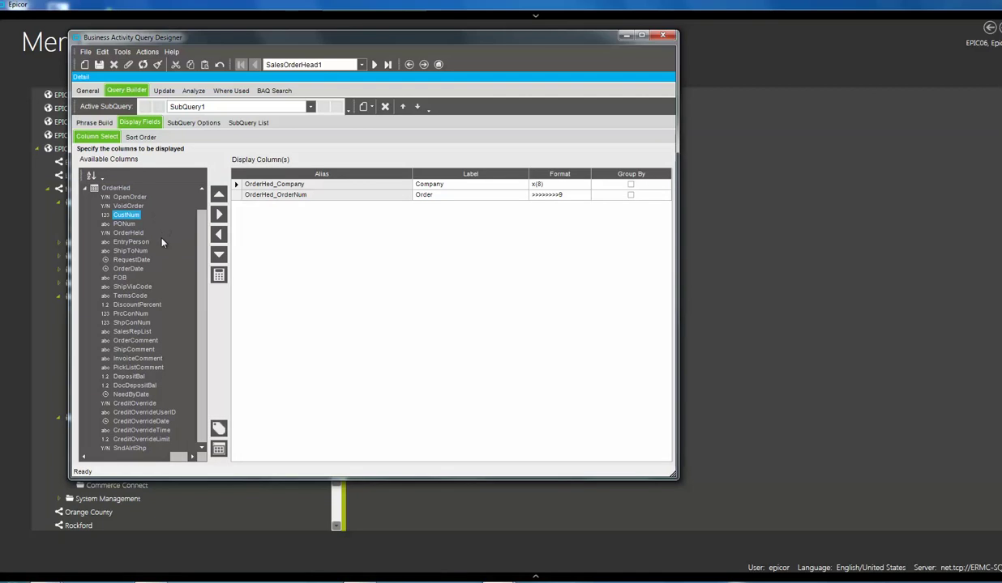
Add the SalesRepList column of OrderHed to the display columns and save the query.
left_click(92, 175)
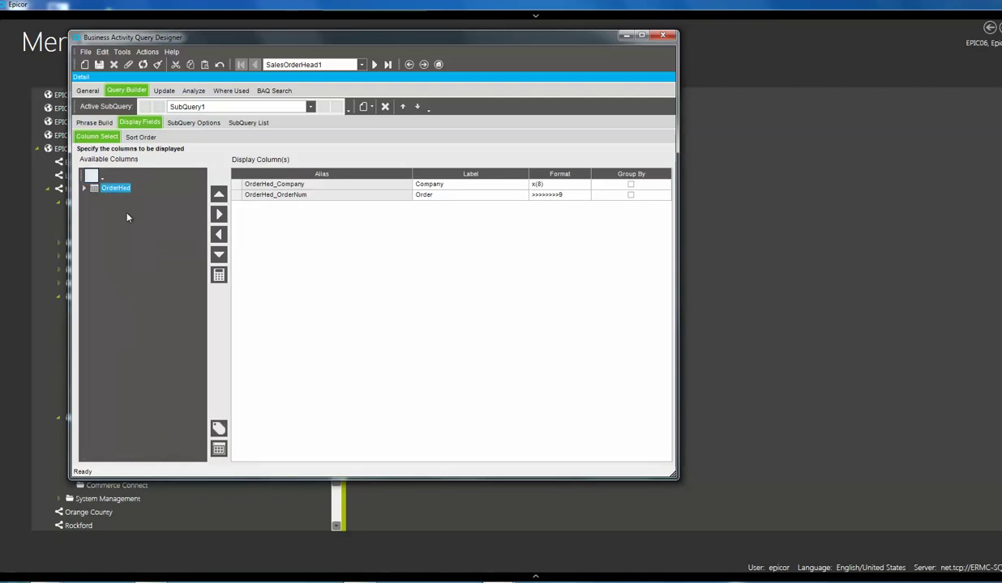
left_click(84, 188)
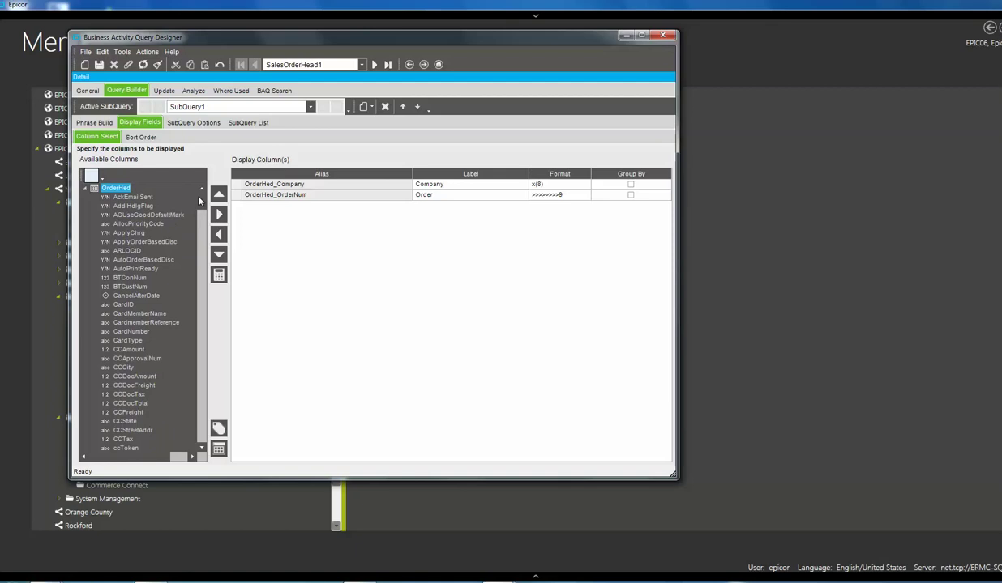
left_click_drag(200, 201, 197, 379)
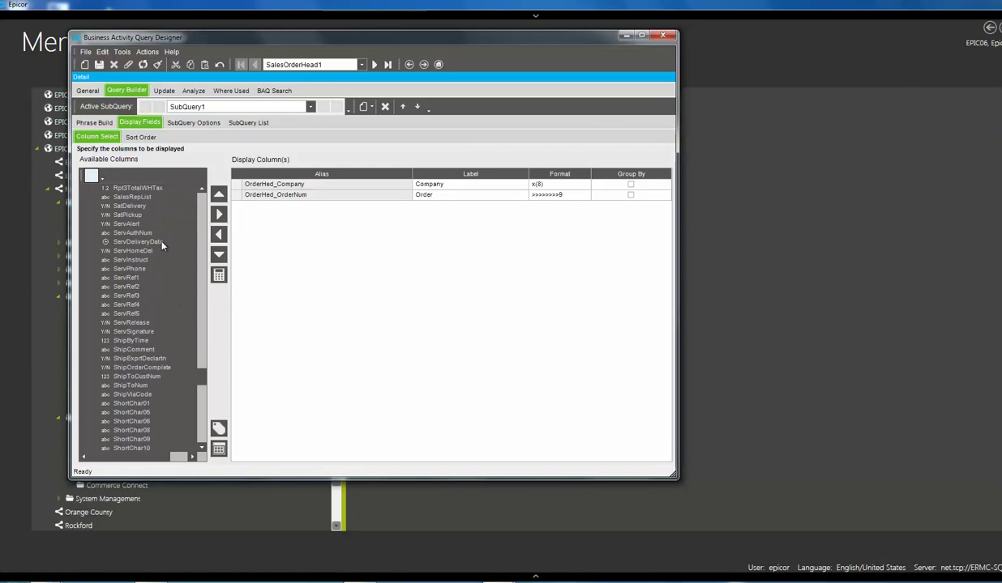
scroll(159, 227, "up", 1)
left_click(131, 214)
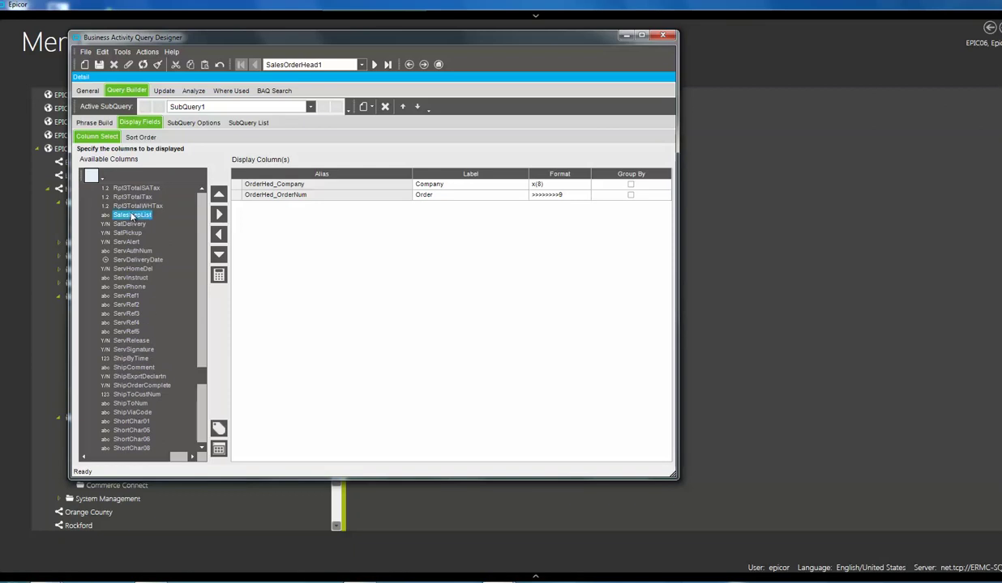
double_click(131, 214)
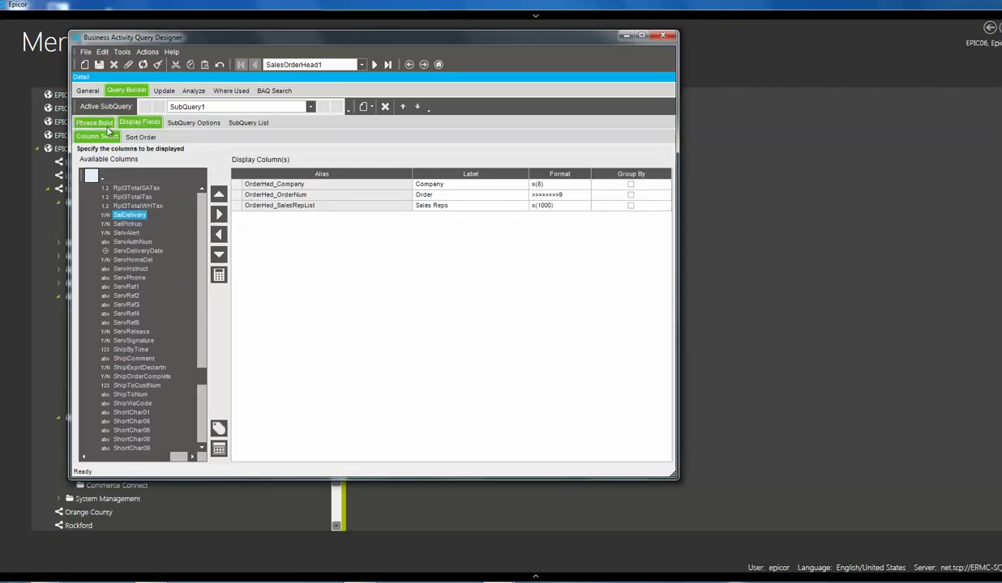
left_click(98, 65)
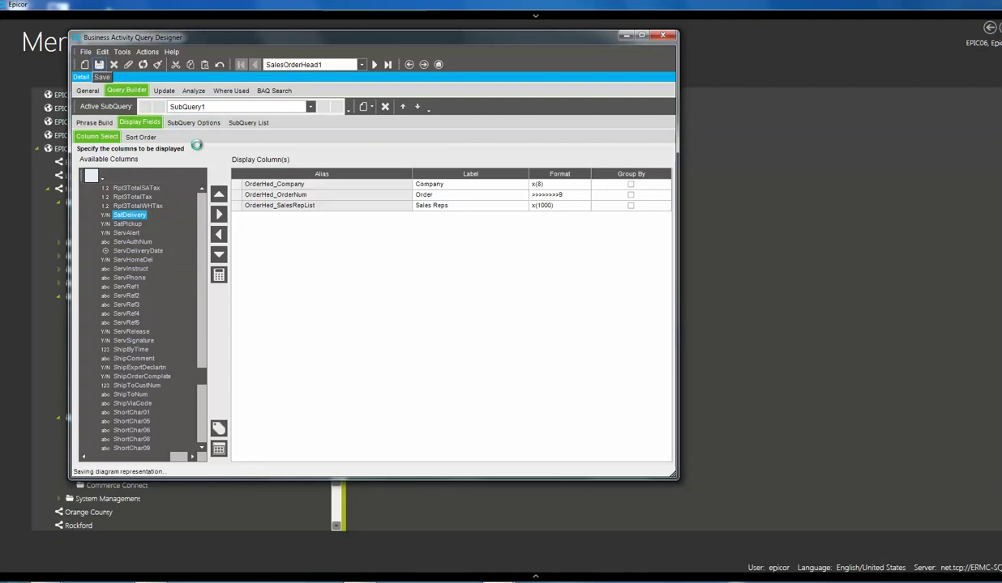
Analyze the SalesOrderHead1 query and run a test to return its rows.
left_click(192, 90)
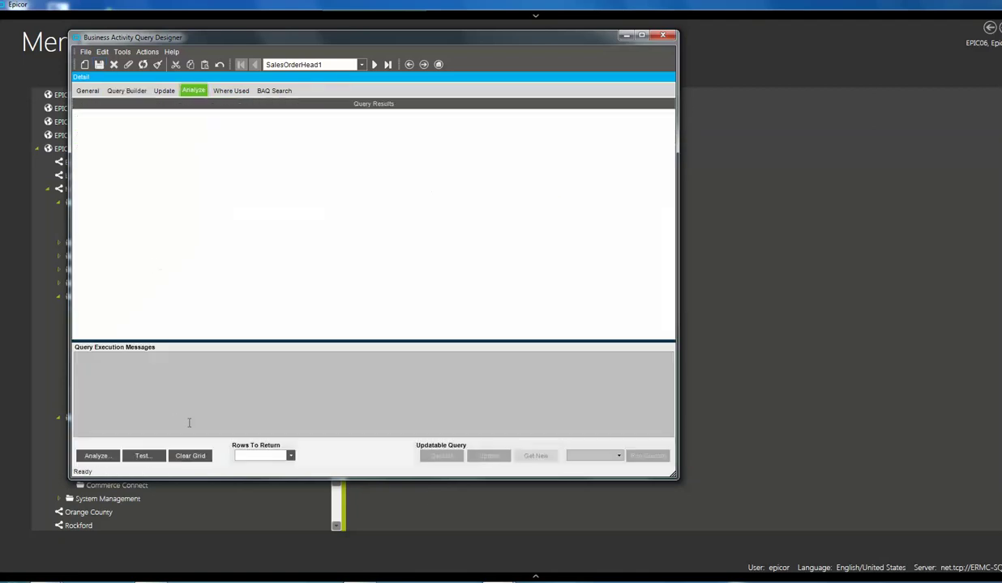
left_click(98, 455)
left_click(139, 456)
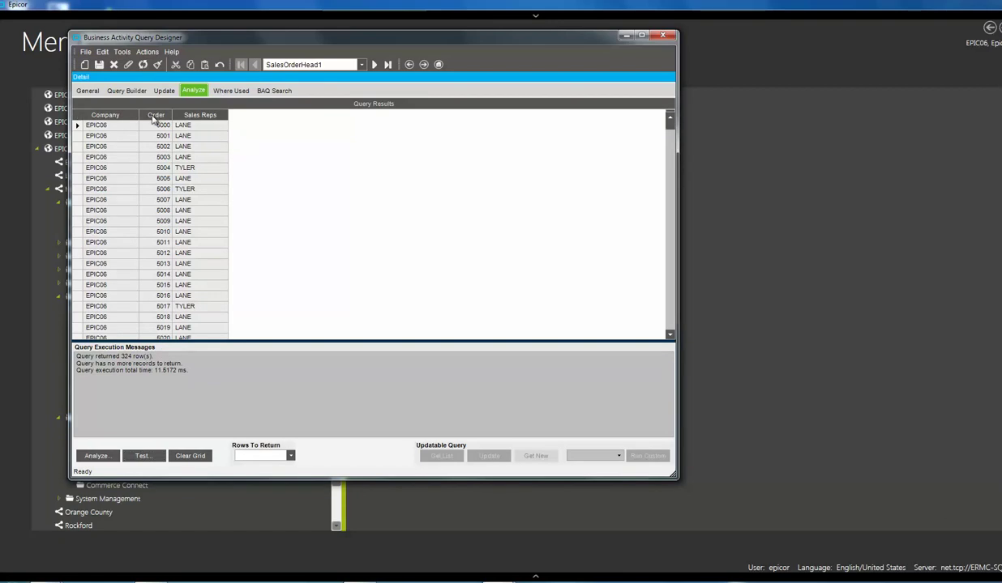
Sort the query results by order number in descending order and widen the Sales Reps column to show its full entries.
left_click(167, 115)
left_click(190, 150)
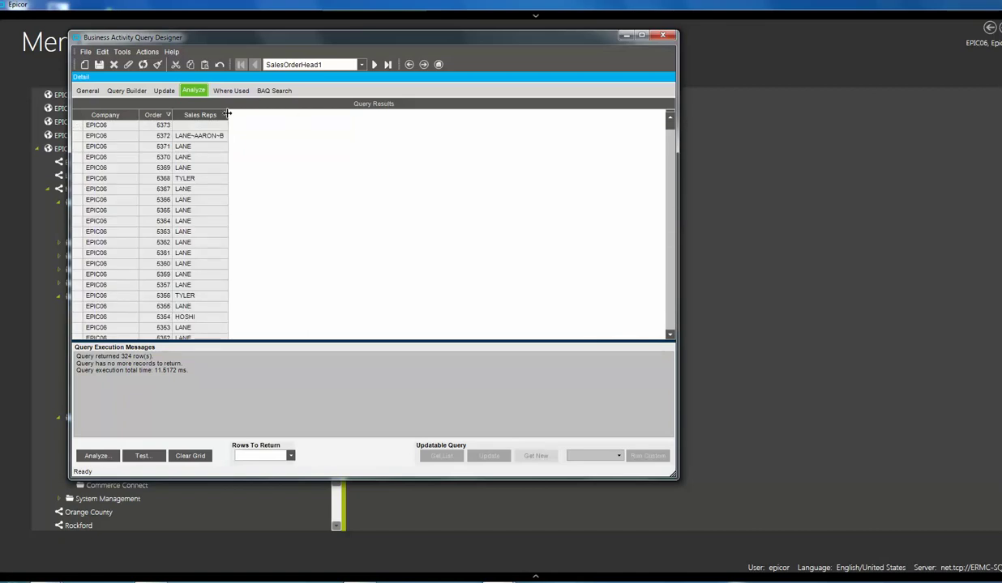
left_click_drag(227, 114, 350, 121)
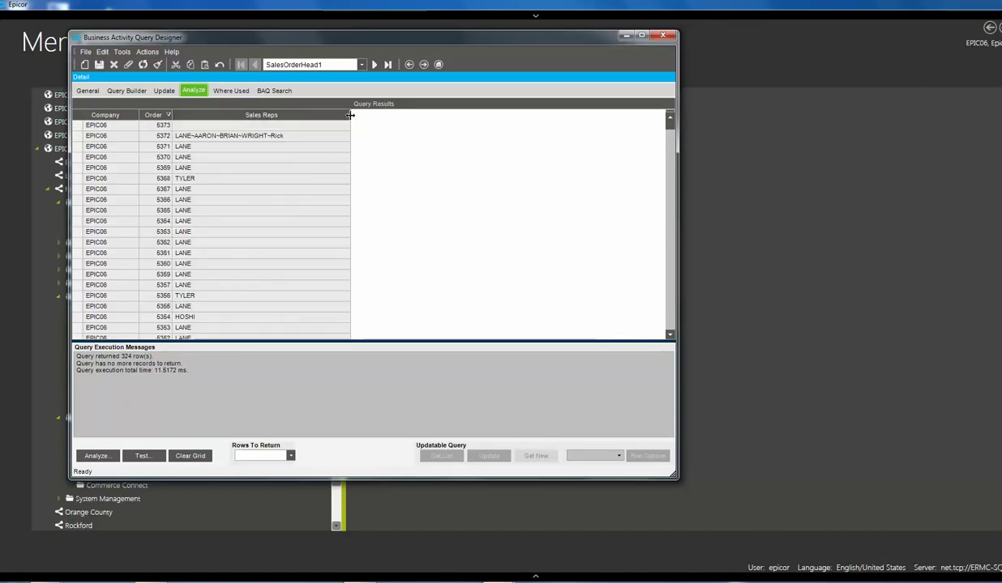
left_click_drag(298, 139, 302, 138)
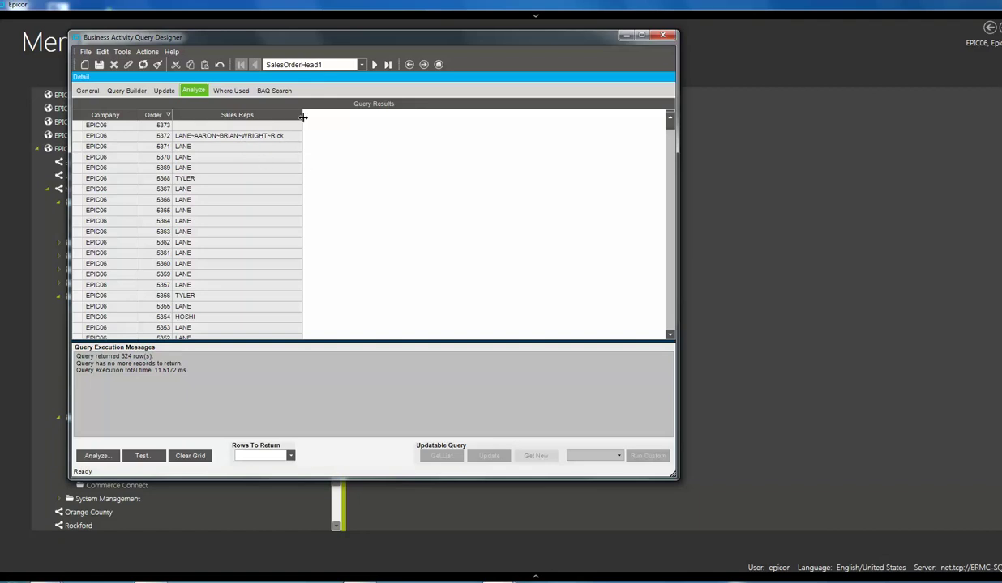
left_click_drag(299, 122, 292, 123)
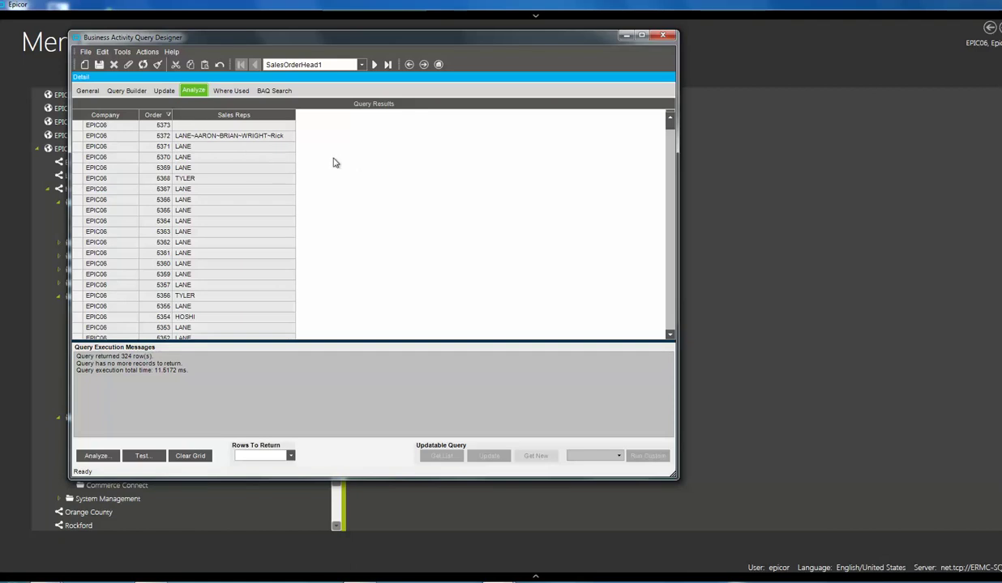
Review the generated query phrase in the query's general details.
key("ctrl+shift+Tab")
key("ctrl+shift+Tab")
key("ctrl+shift+Tab")
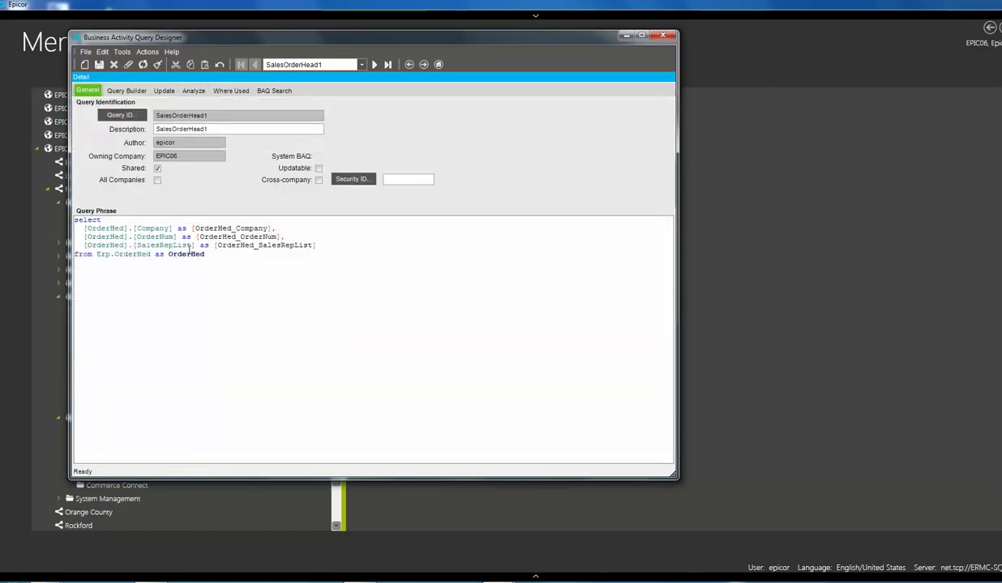
Create a new subquery of type InnerSubQuery in the query.
left_click(121, 93)
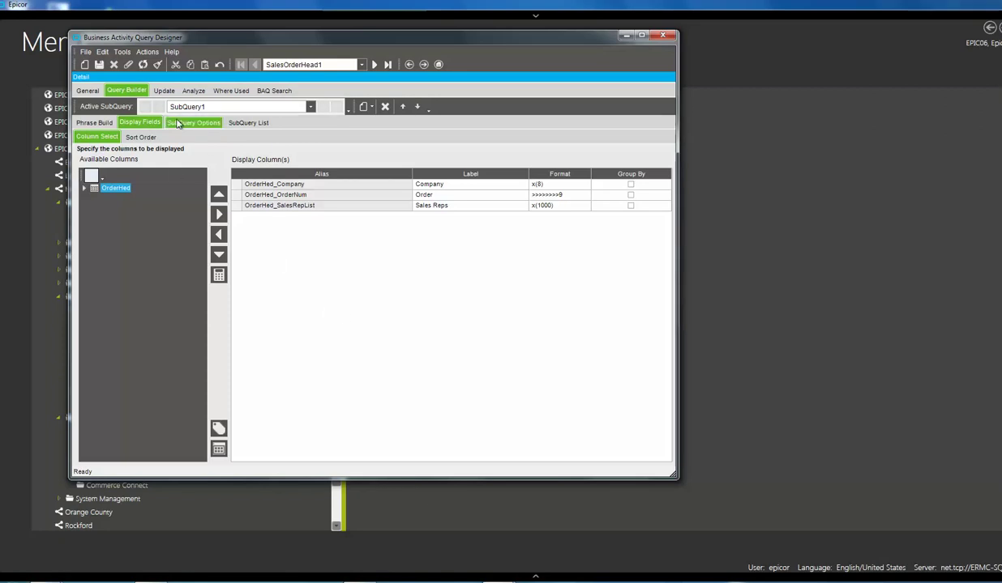
left_click(372, 107)
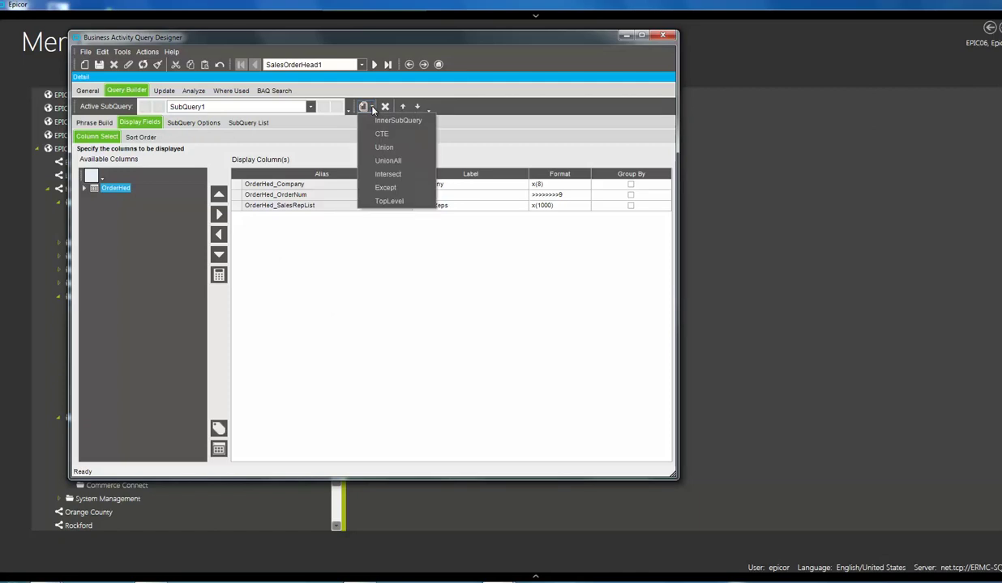
left_click(389, 121)
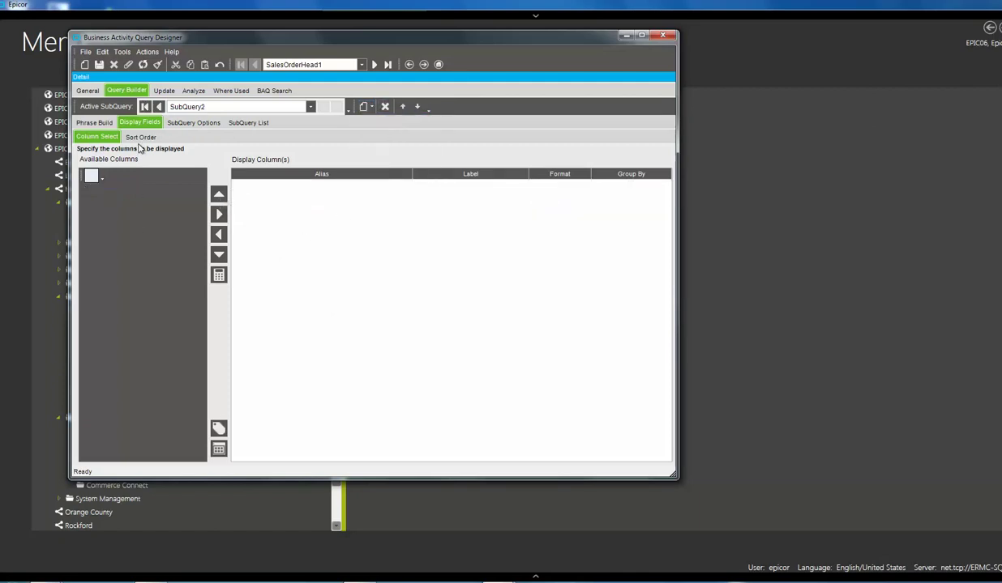
Find the Erp.SalesRep table with the filter "salesrep" and add it to the inner subquery's diagram.
left_click(95, 122)
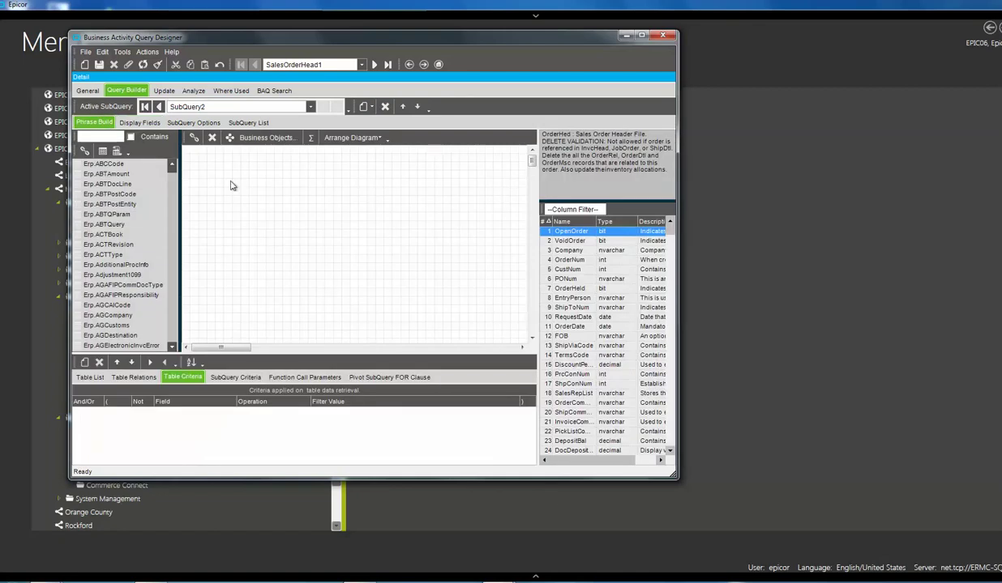
left_click(106, 136)
type("sal")
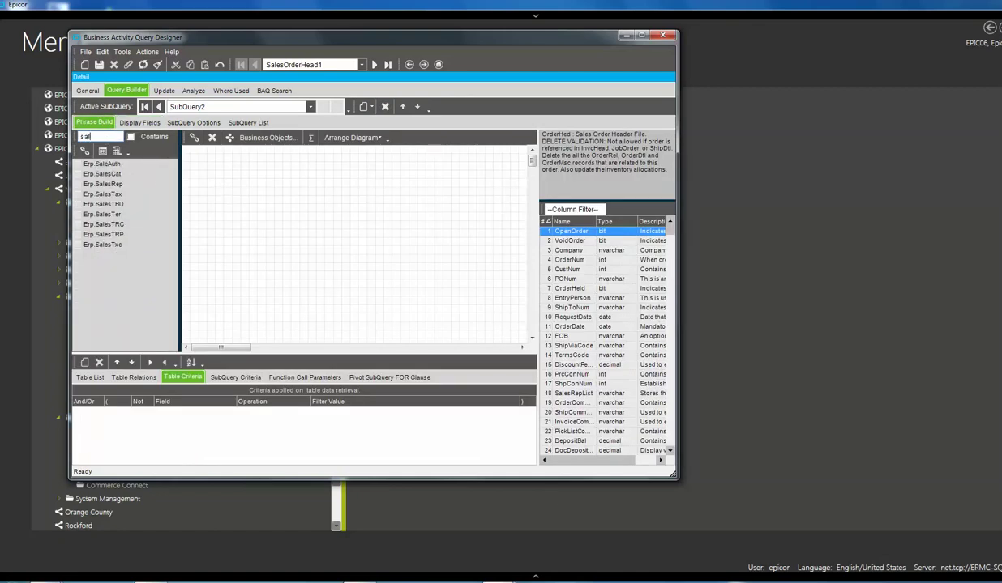
type("esrep")
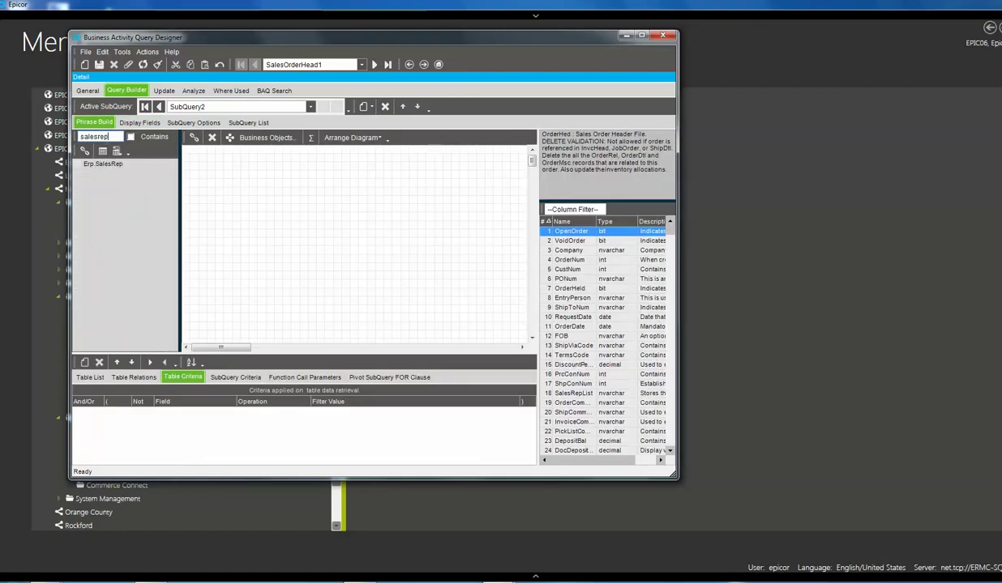
left_click_drag(82, 164, 224, 163)
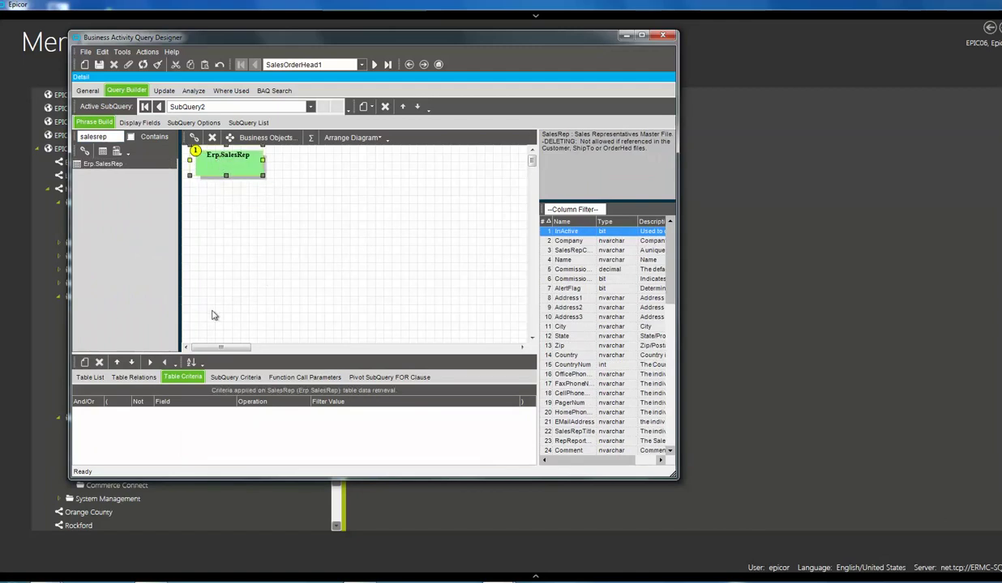
Add the Company, SalesRepCode and Name fields of the SalesRep table to the inner subquery's display columns.
left_click(142, 124)
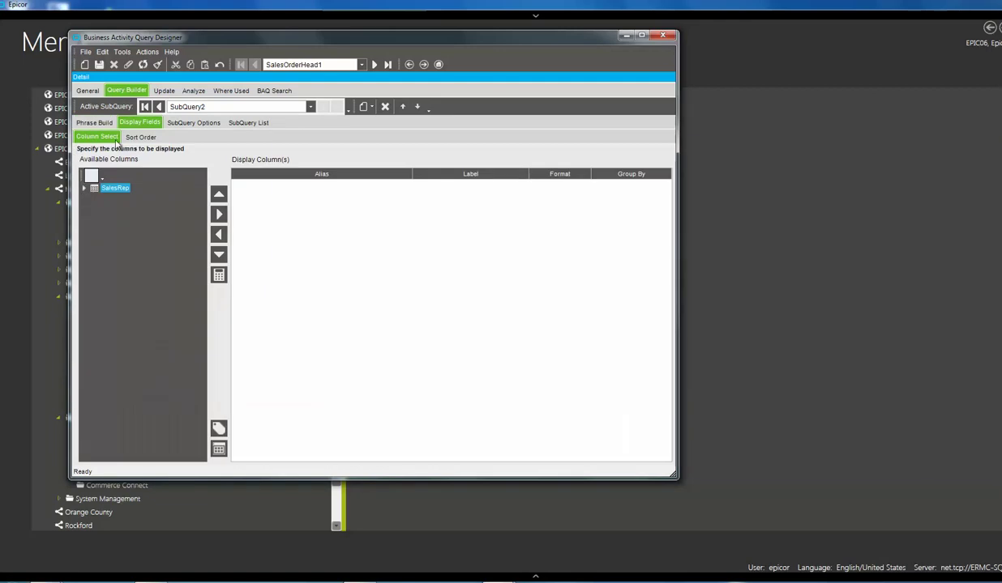
left_click(84, 188)
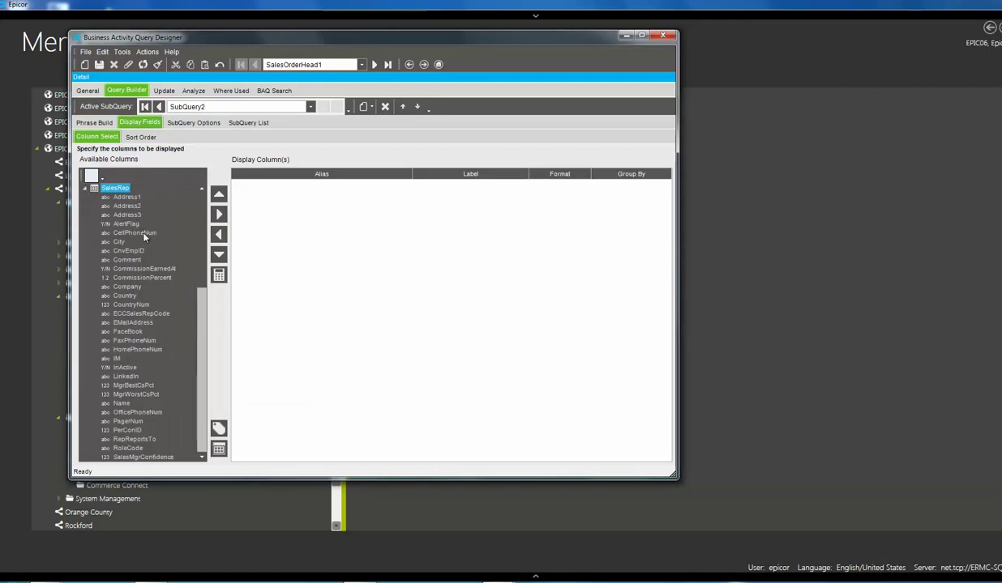
left_click(90, 175)
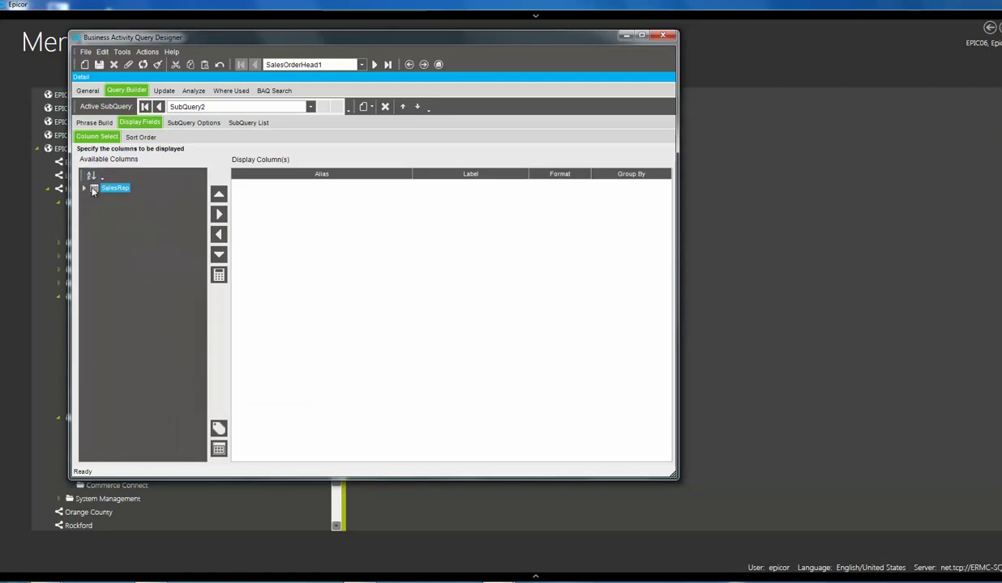
left_click(85, 189)
double_click(130, 207)
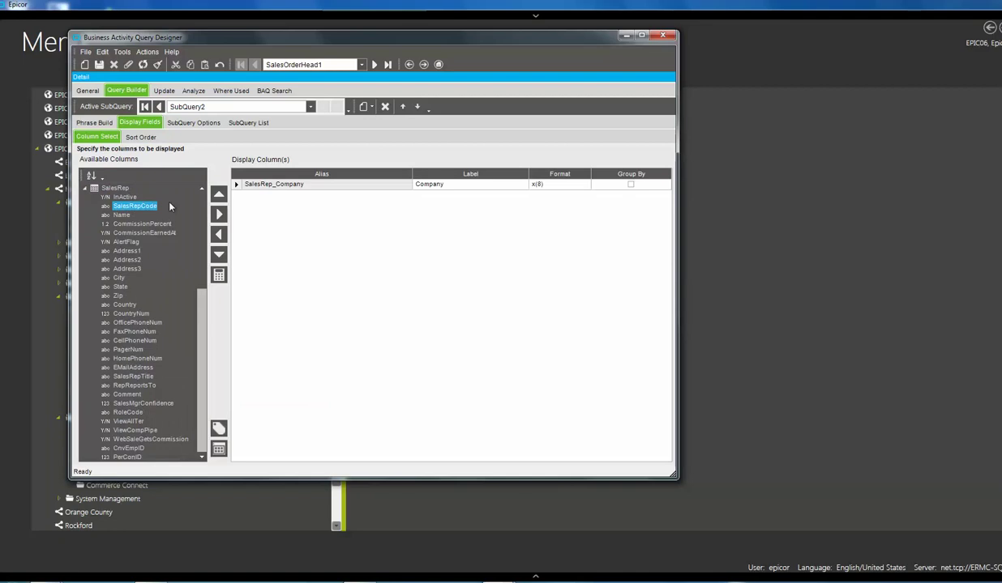
double_click(146, 207)
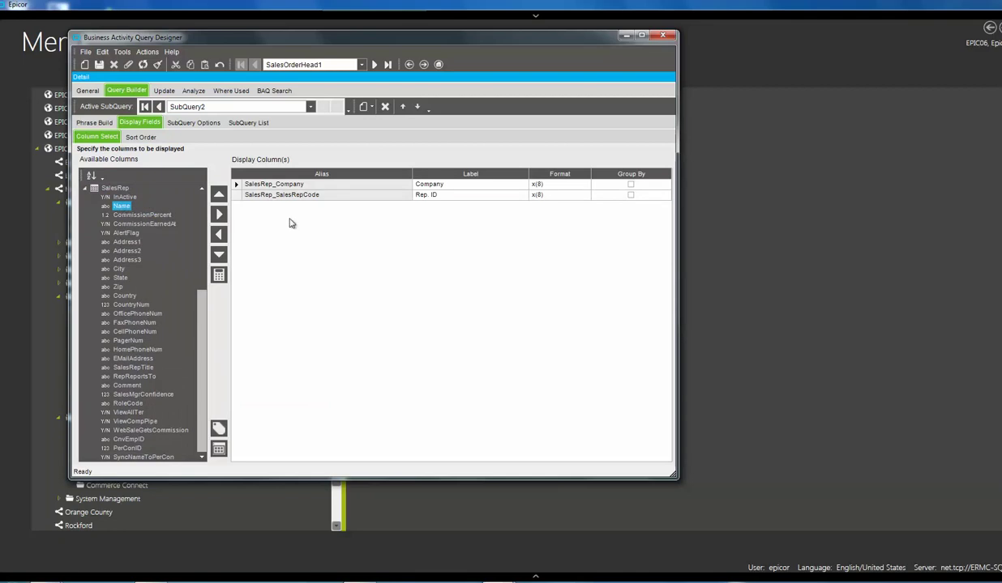
double_click(124, 208)
double_click(123, 207)
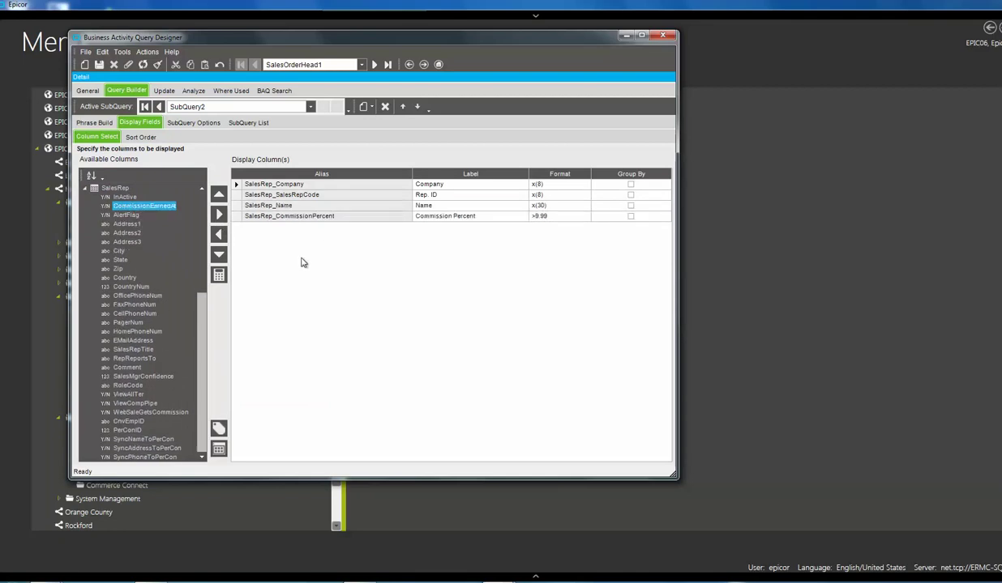
left_click(233, 215)
left_click(218, 236)
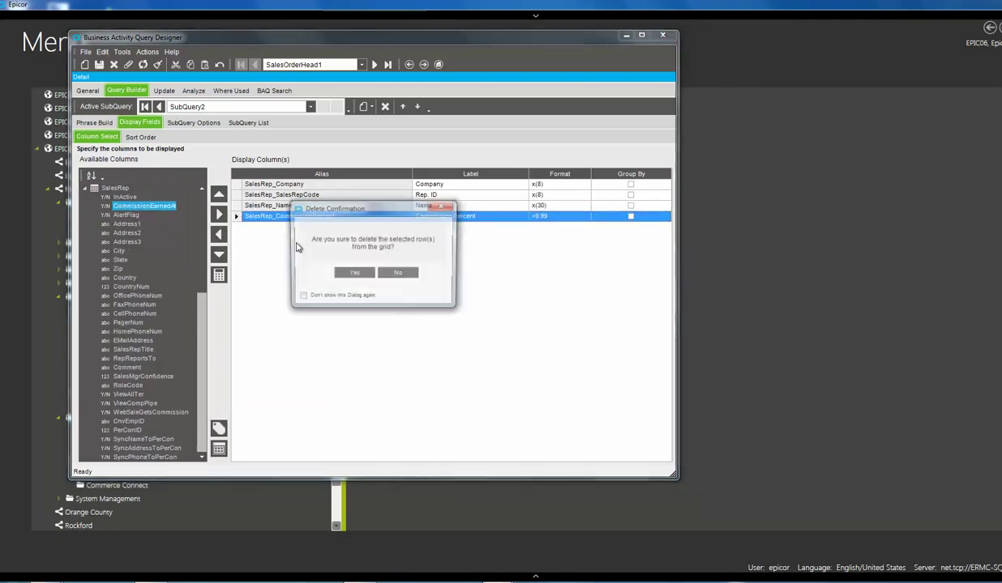
left_click(350, 270)
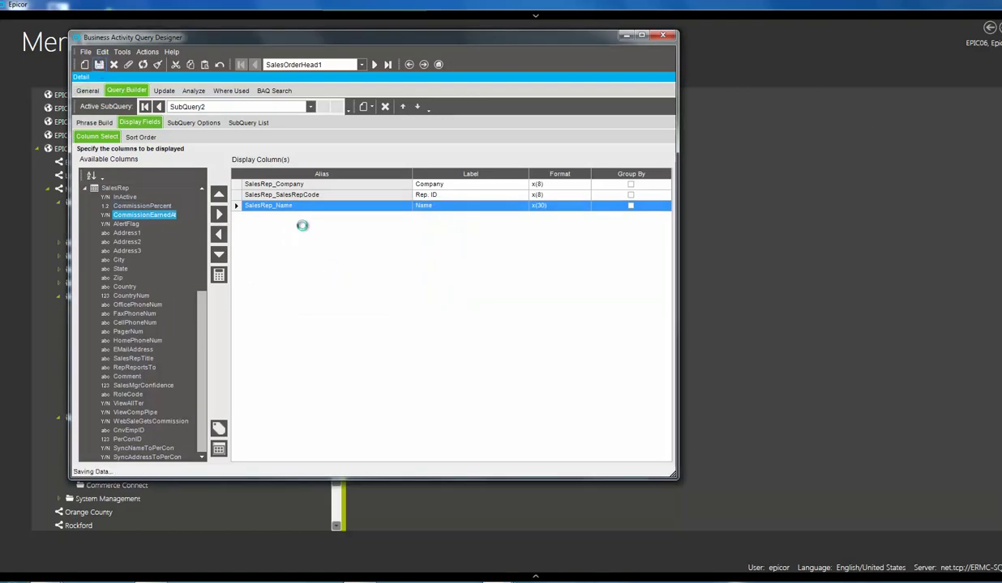
Rename the inner subquery as SalesRep1 in its subquery options.
left_click(94, 124)
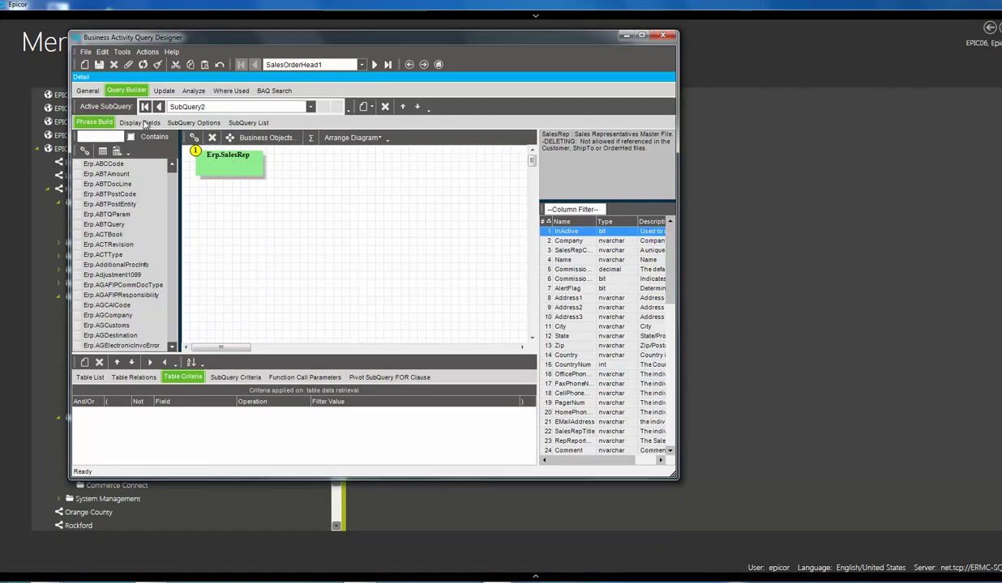
left_click(179, 122)
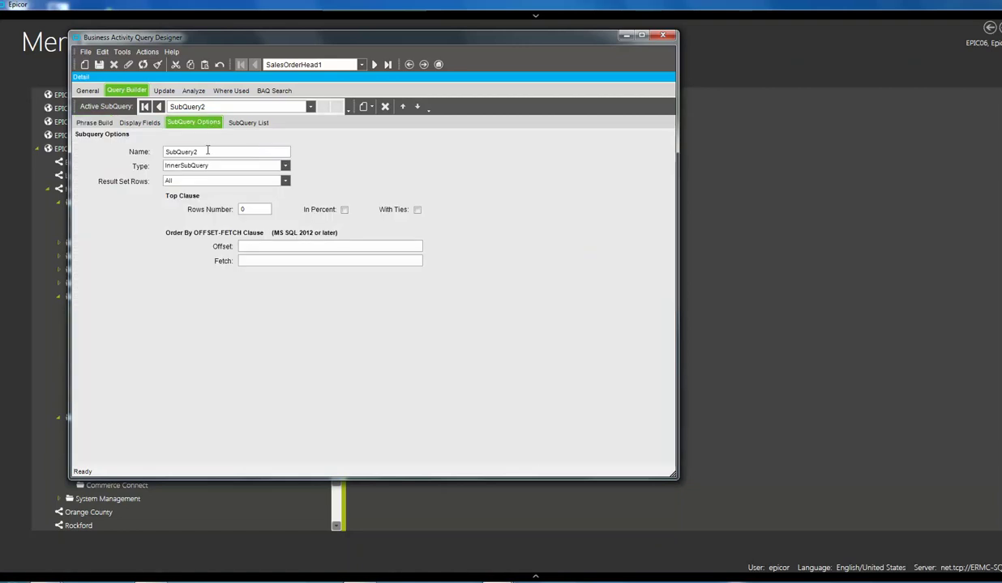
double_click(208, 151)
type("SalesRep1")
key("Tab")
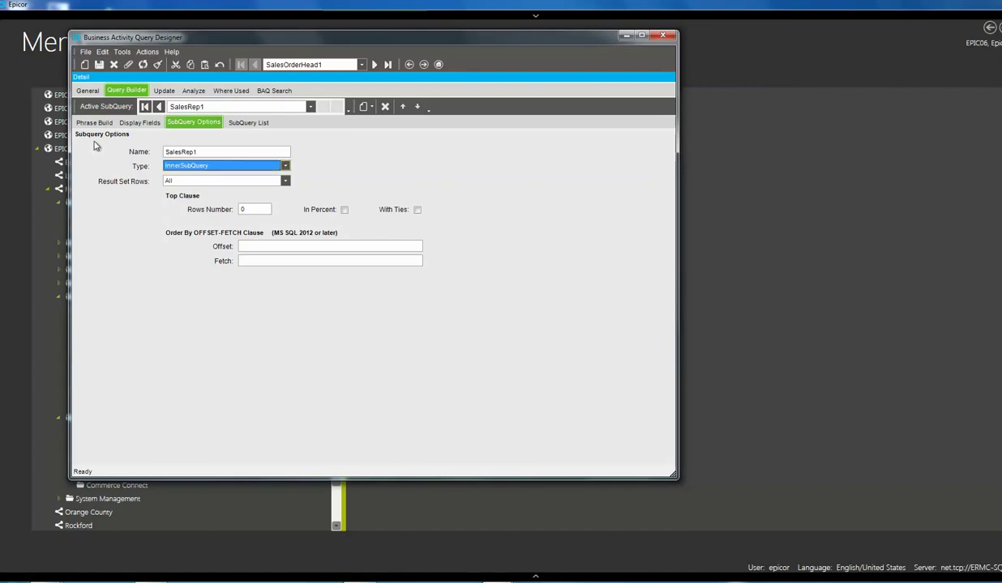
Make the top-level subquery active and rename it as TopLevel.
left_click(310, 106)
left_click(213, 118)
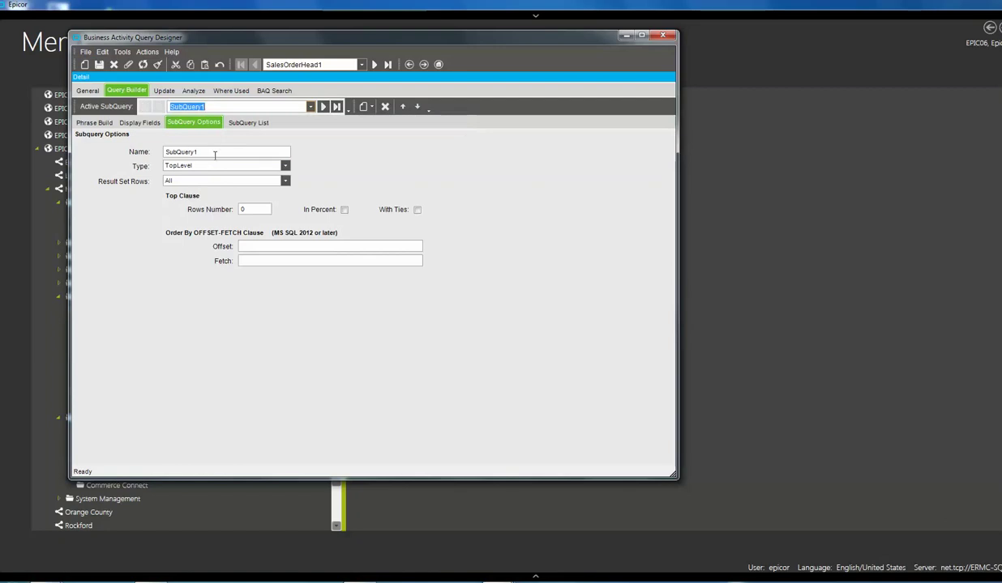
double_click(215, 154)
type("TopLevel")
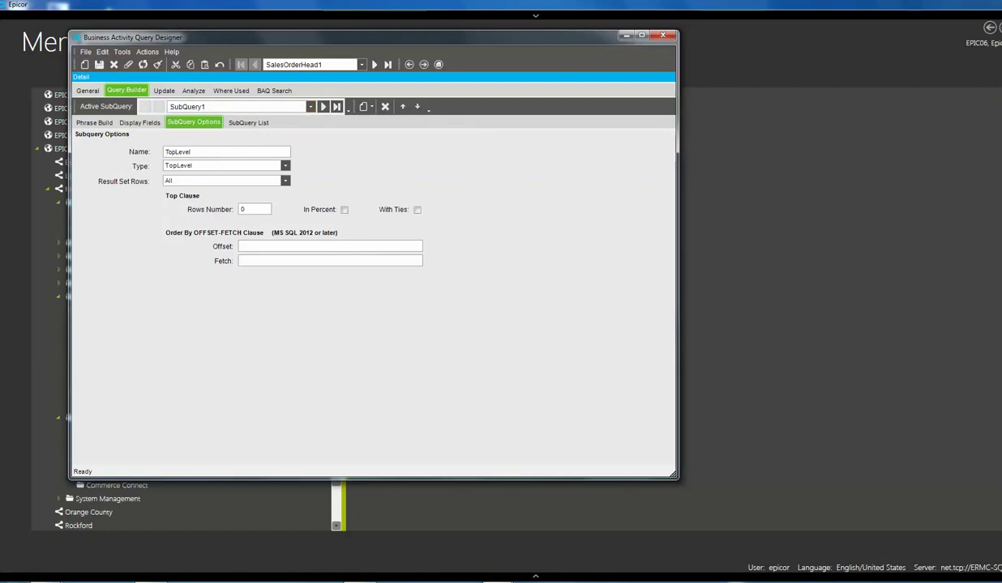
key("Tab")
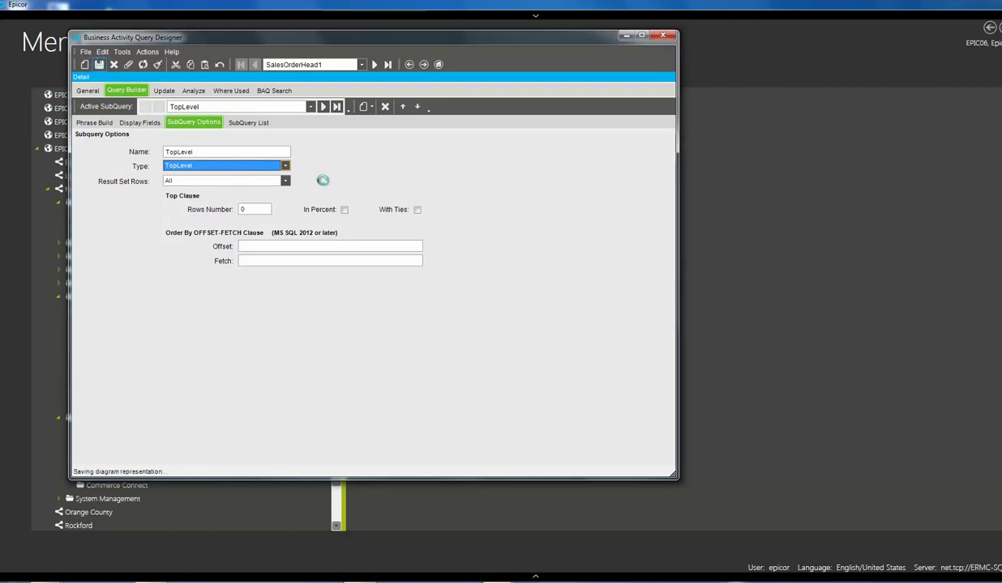
Look over the table diagrams of the TopLevel and SalesRep1 subqueries.
left_click(310, 107)
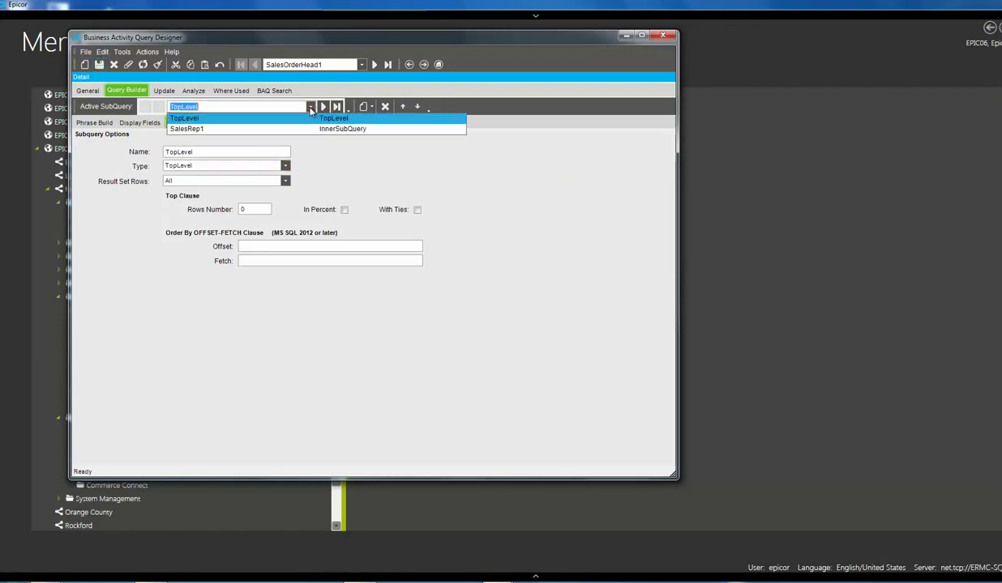
left_click(220, 119)
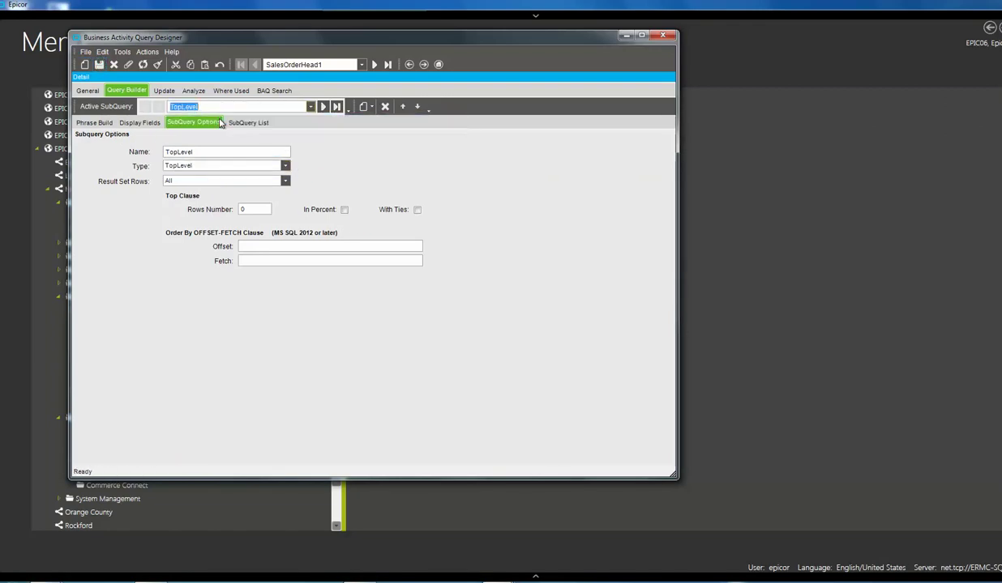
left_click(94, 123)
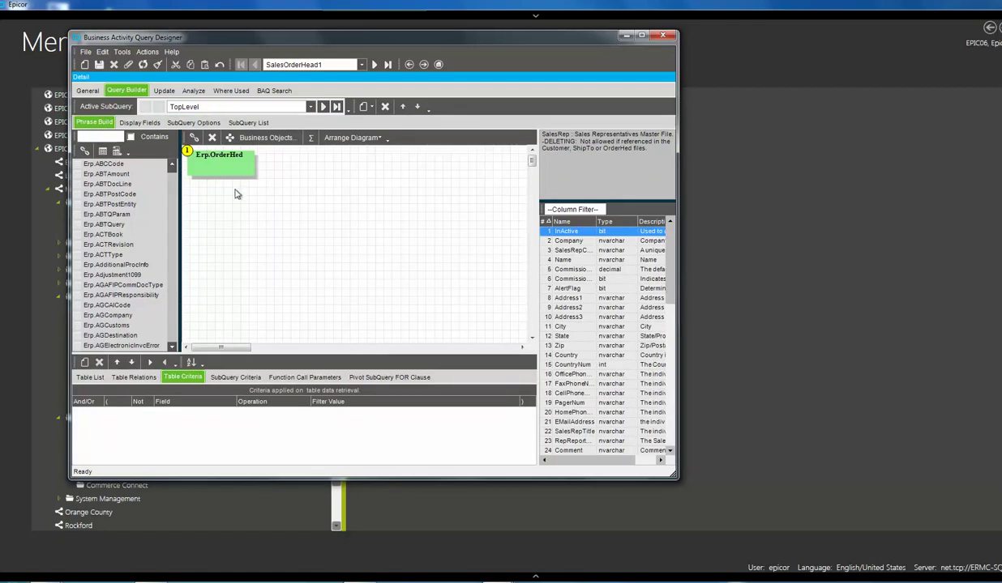
left_click(310, 107)
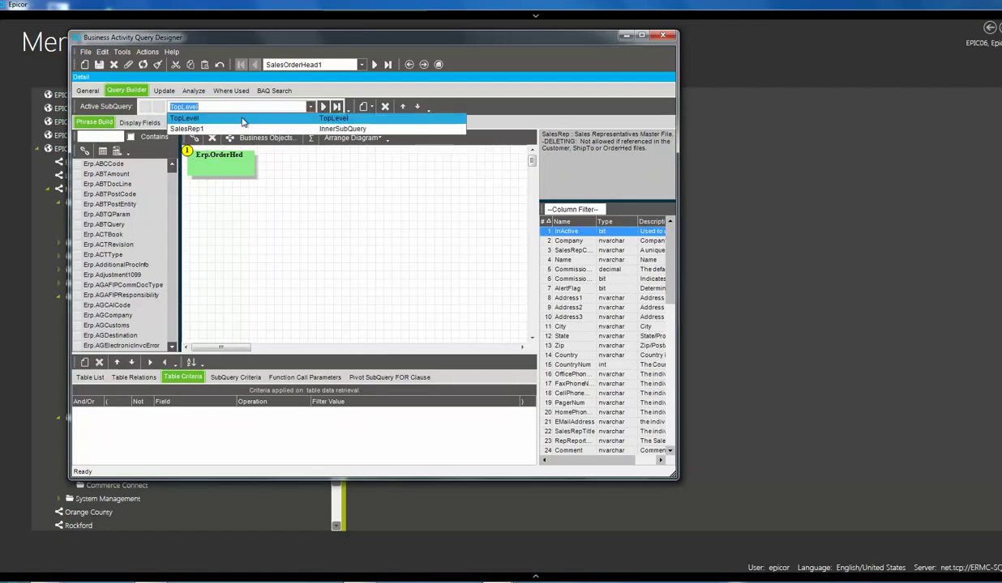
left_click(226, 128)
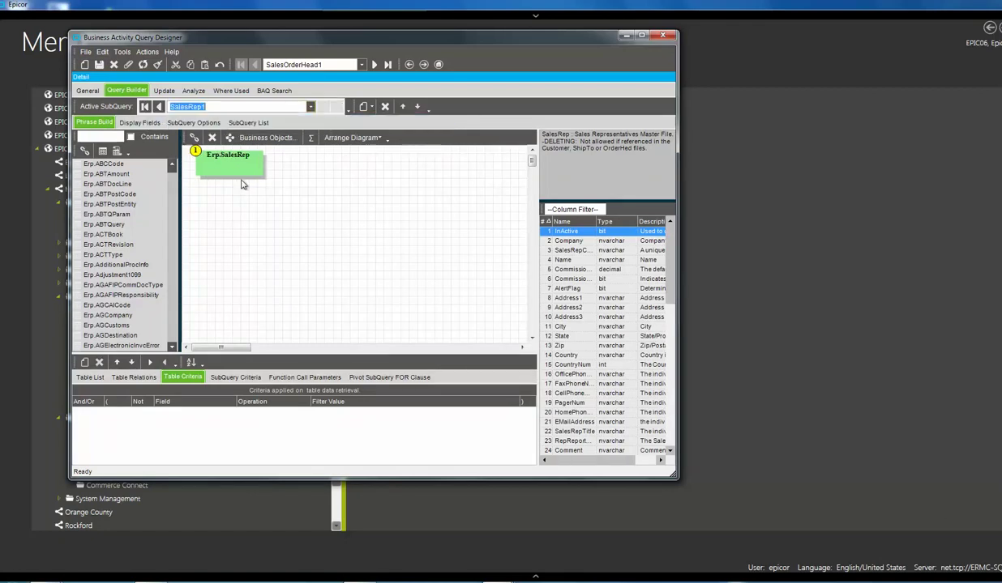
Make TopLevel the active subquery and place the SalesRep1 subquery in its diagram beside Erp.OrderHed.
left_click(306, 107)
left_click(254, 118)
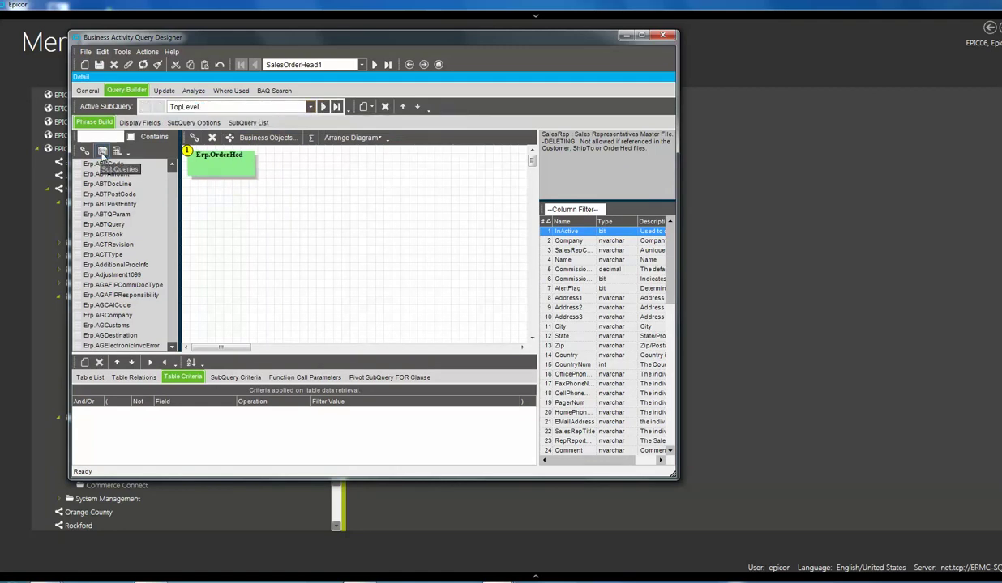
left_click(102, 154)
left_click(85, 165)
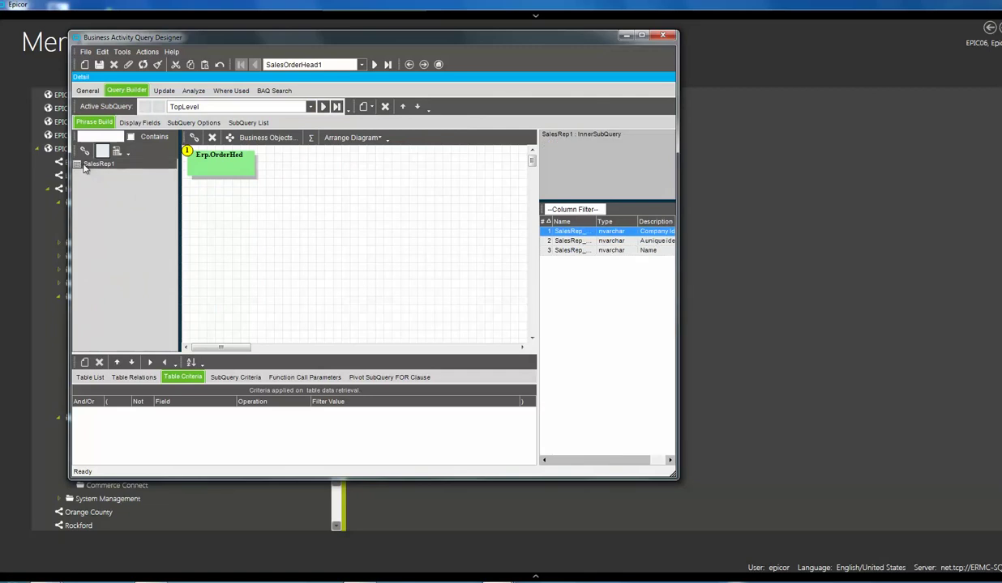
left_click_drag(81, 167, 353, 174)
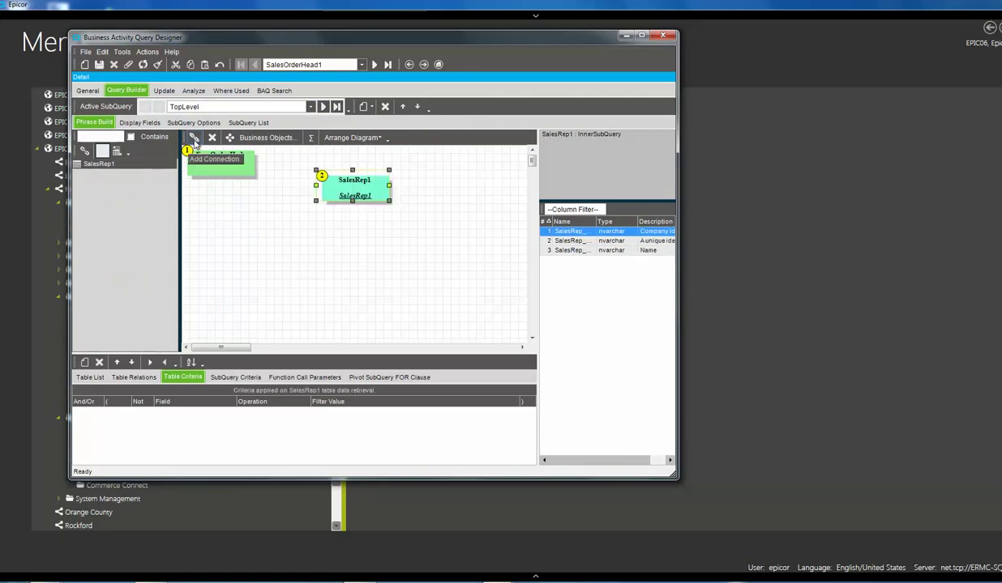
Connect the SalesRep1 subquery to Erp.OrderHed in the diagram and select the connection.
left_click(193, 139)
left_click_drag(315, 196, 243, 176)
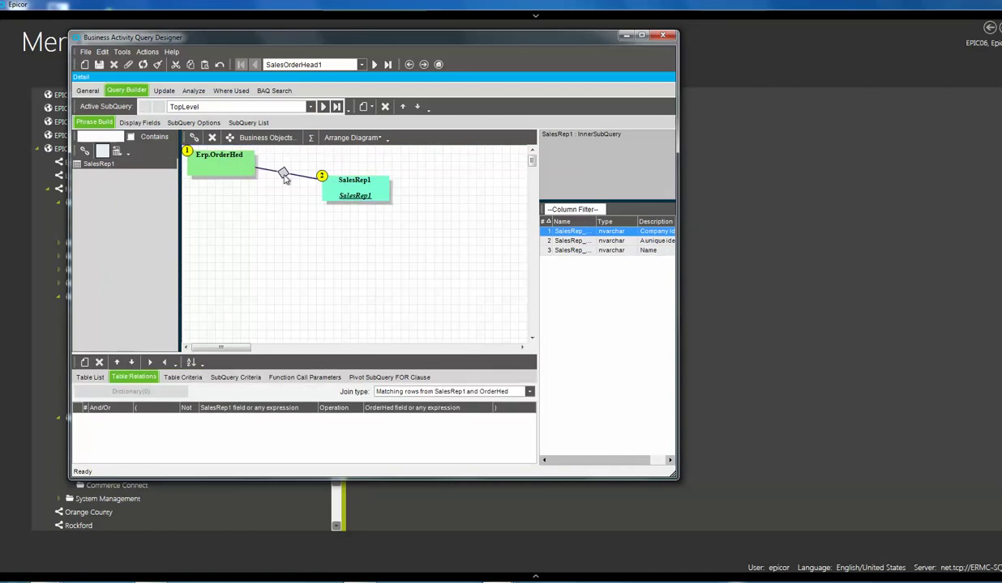
left_click(281, 172)
left_click(354, 186)
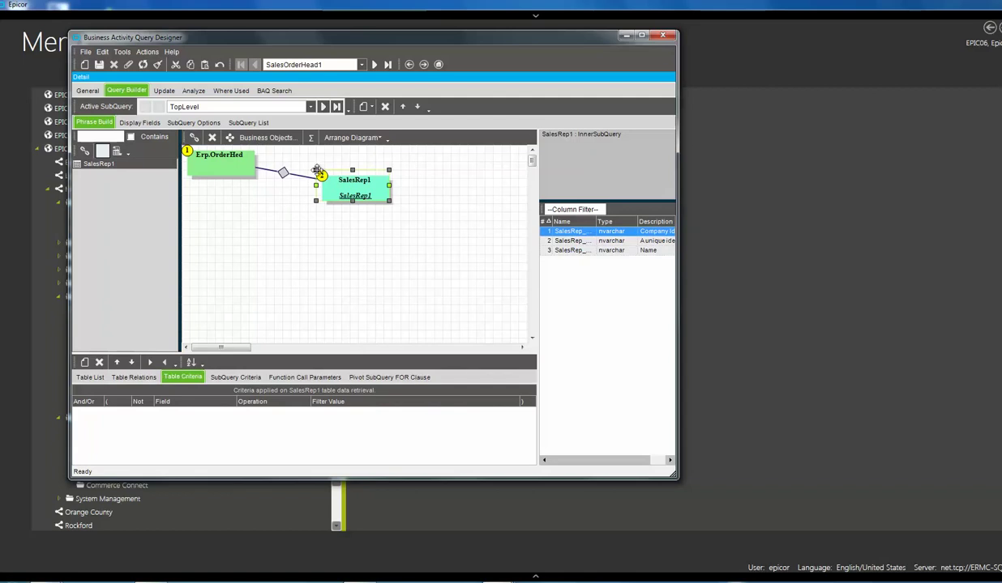
left_click(283, 173)
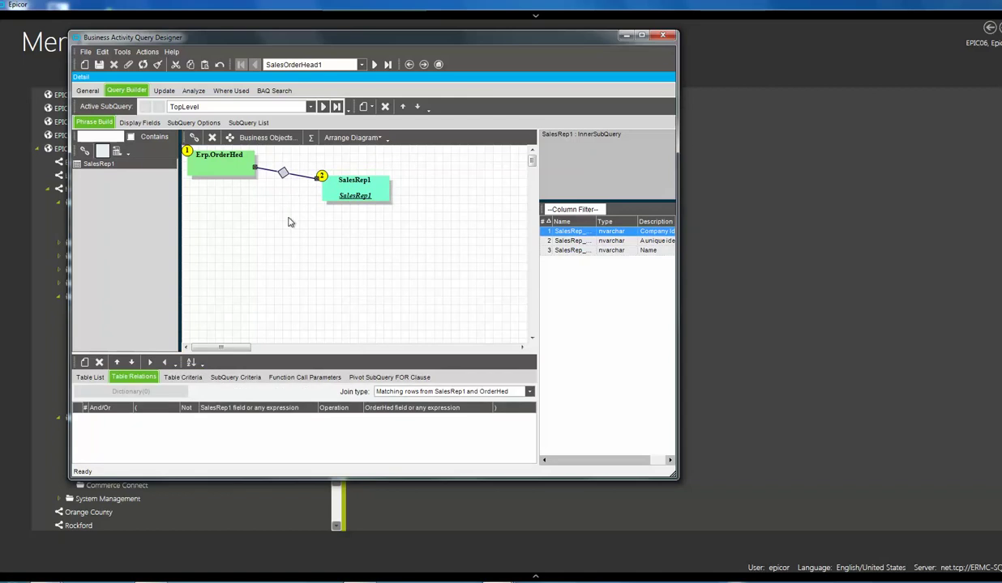
Add a table relation that matches SalesRep_Company of SalesRep1 with Company of OrderHed.
left_click(84, 362)
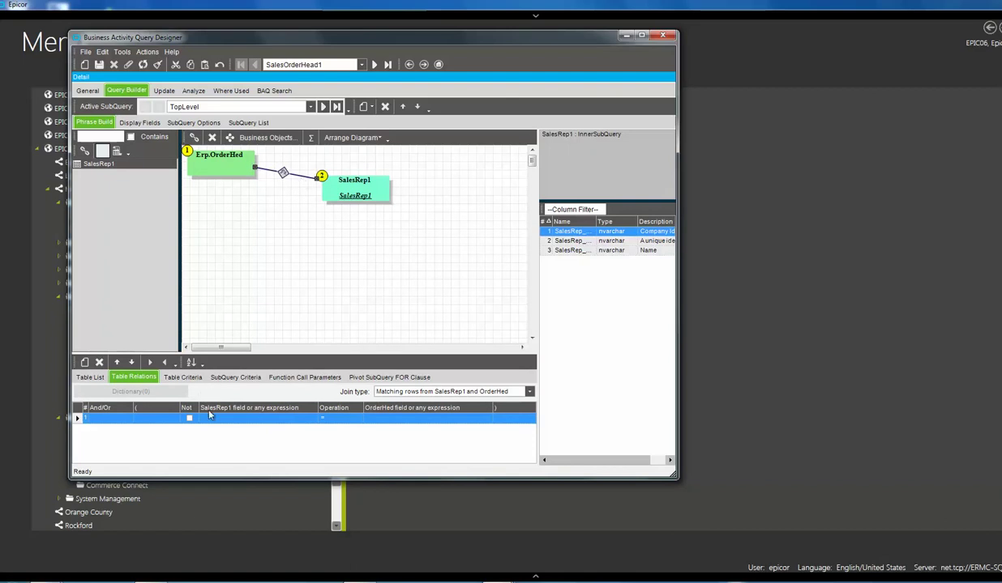
left_click(312, 418)
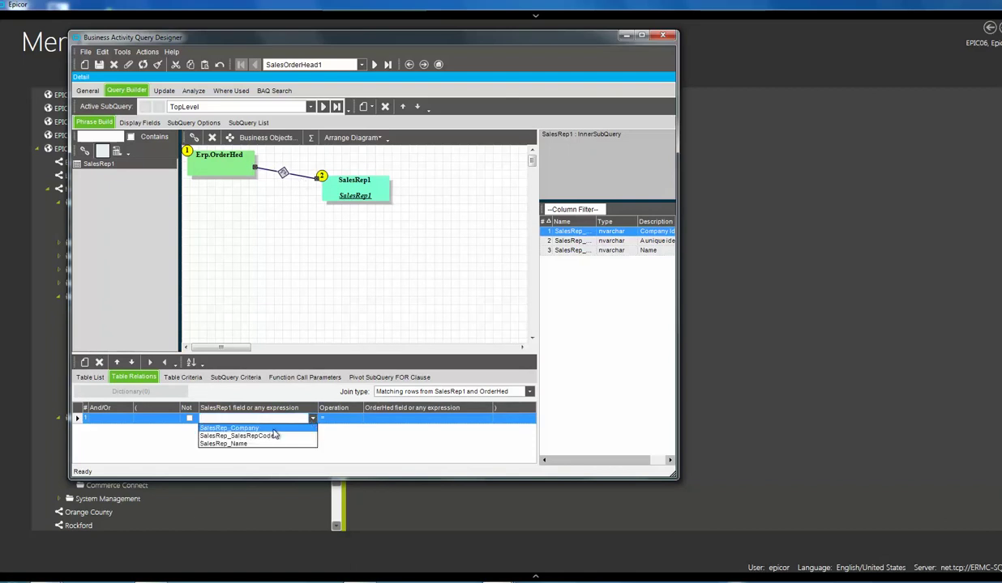
left_click(274, 428)
left_click(395, 418)
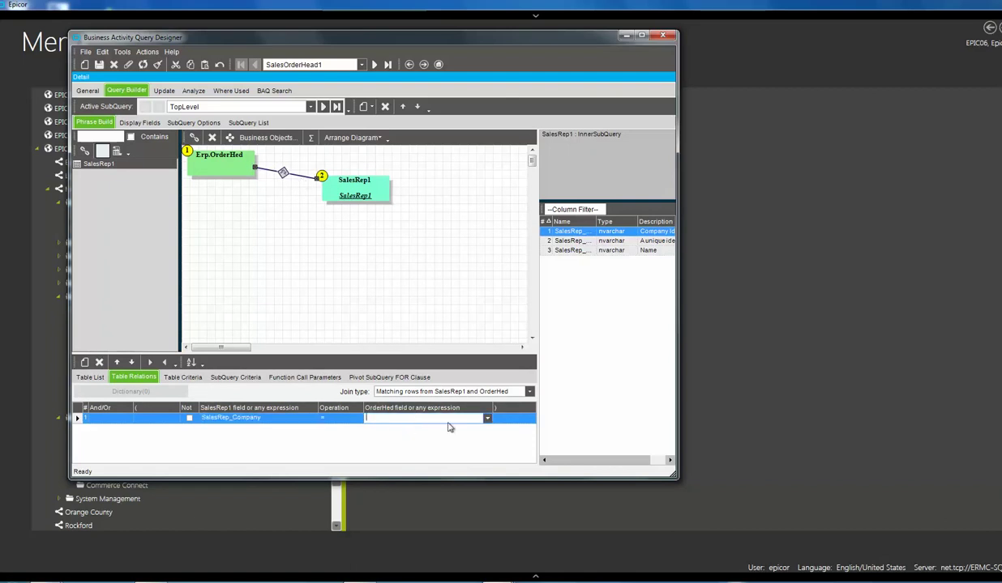
left_click(487, 419)
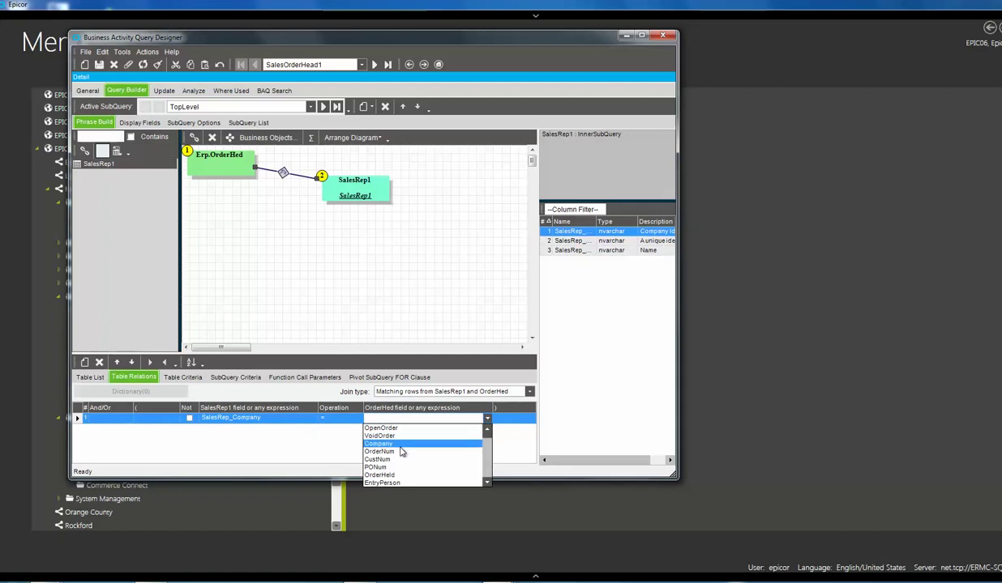
left_click(400, 446)
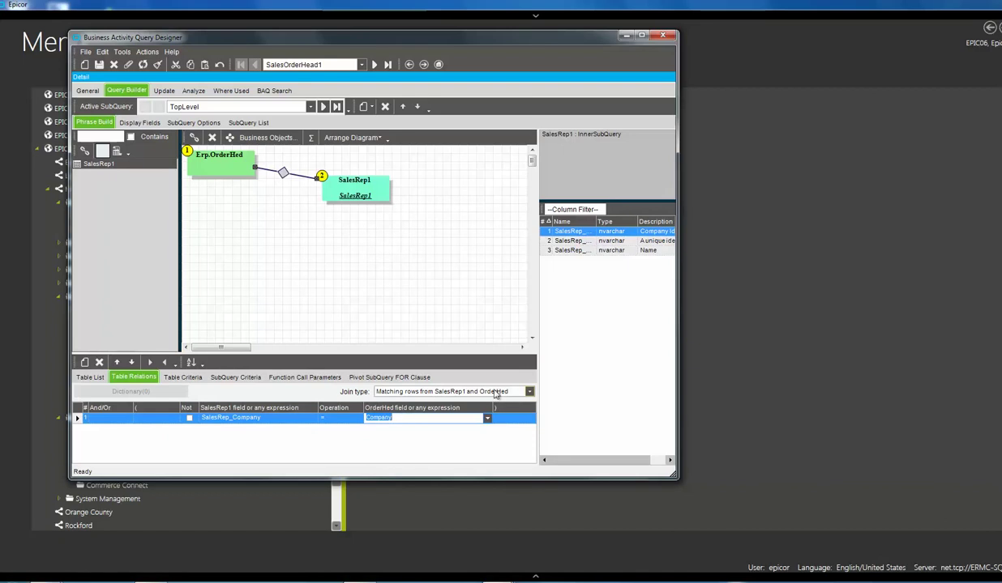
Set the join type to All rows from OrderHed and recheck the connected tables and their relation.
left_click(530, 392)
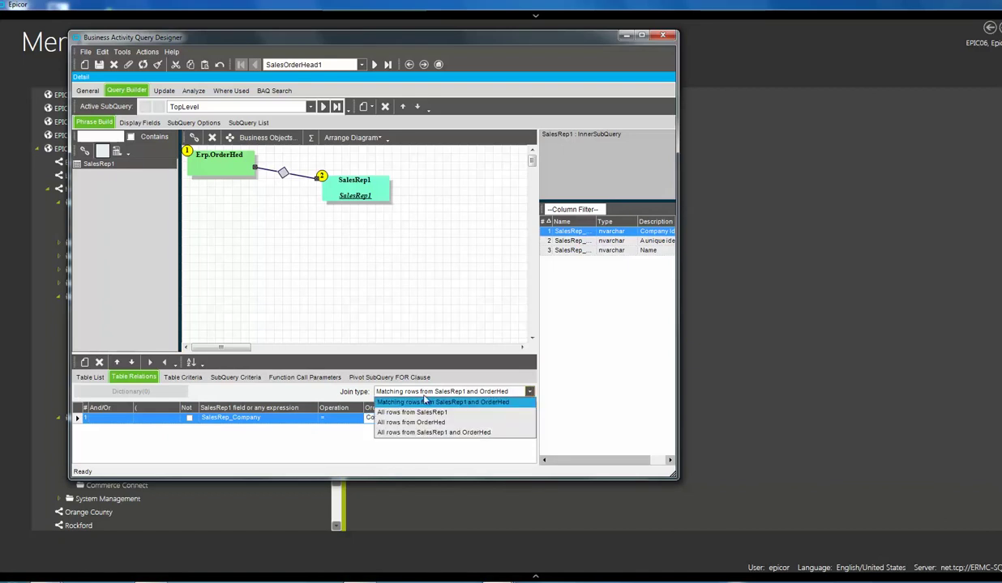
left_click(410, 422)
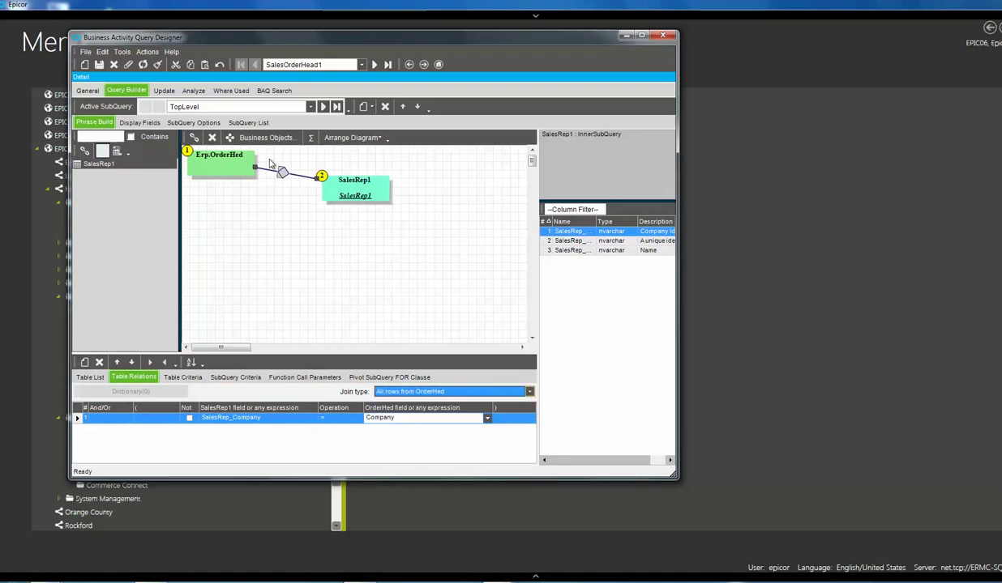
left_click(210, 168)
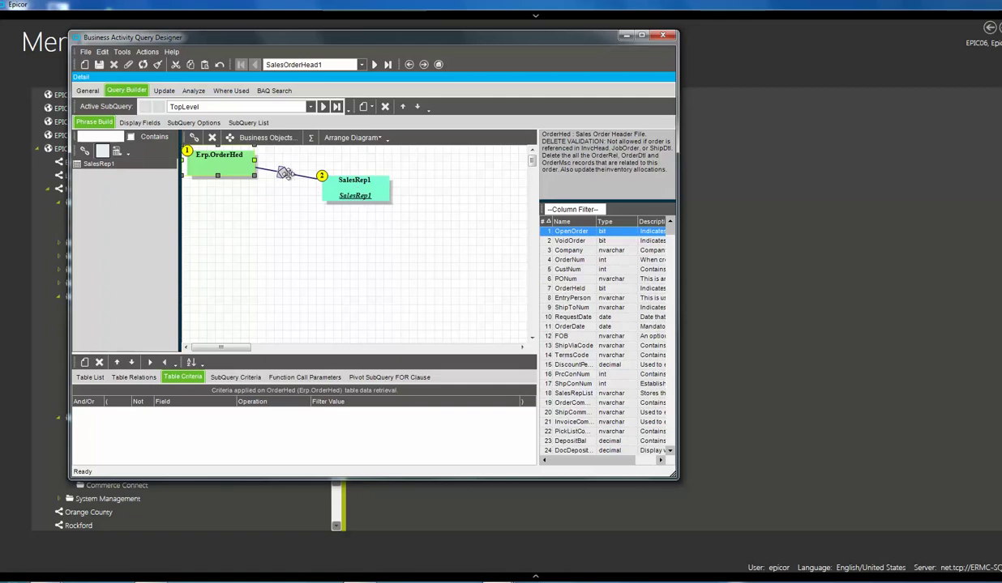
left_click(283, 172)
left_click(354, 196)
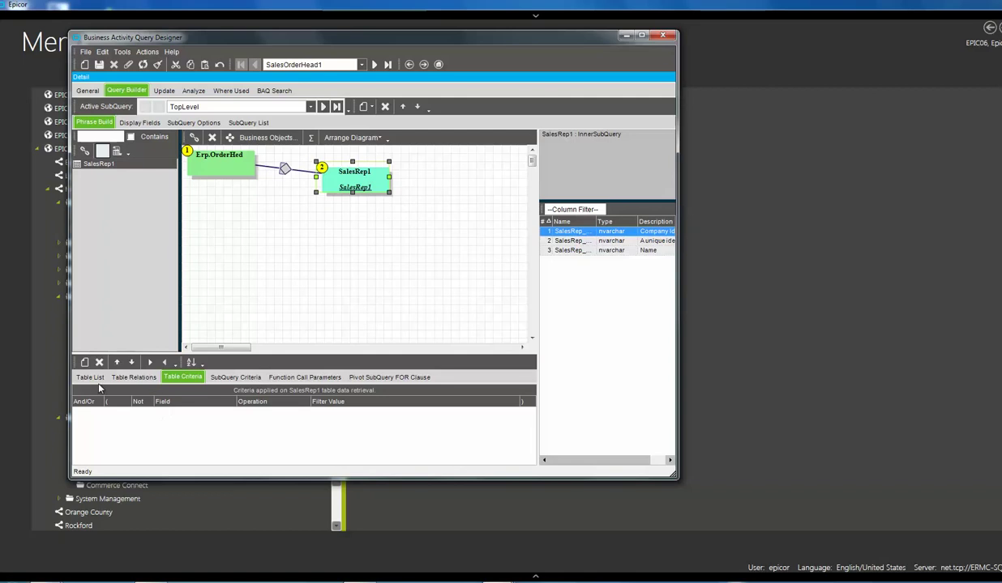
left_click(306, 168)
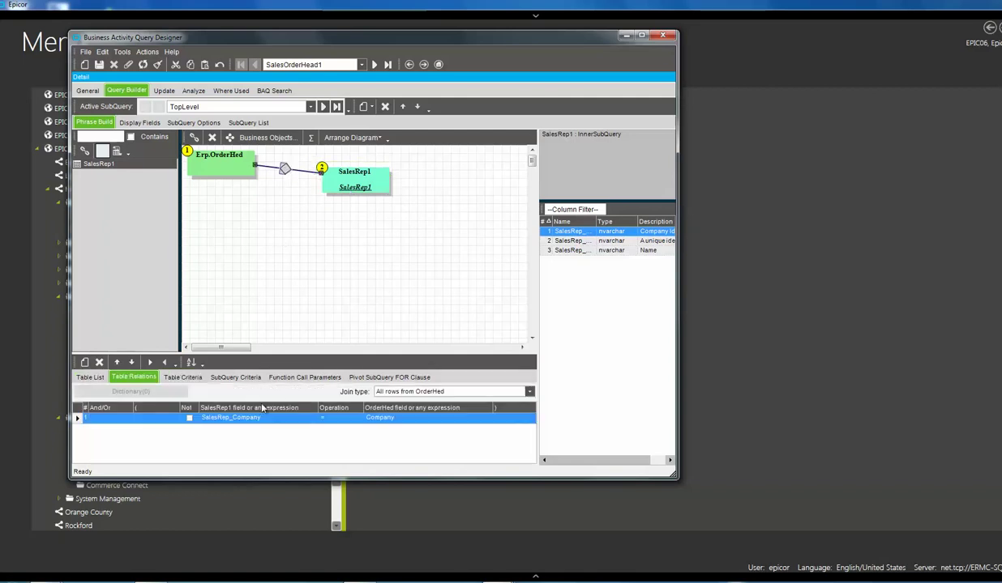
Add a table criterion to the SalesRep1 subquery on the field SalesRep_SalesRepCode with the = operation.
left_click(354, 186)
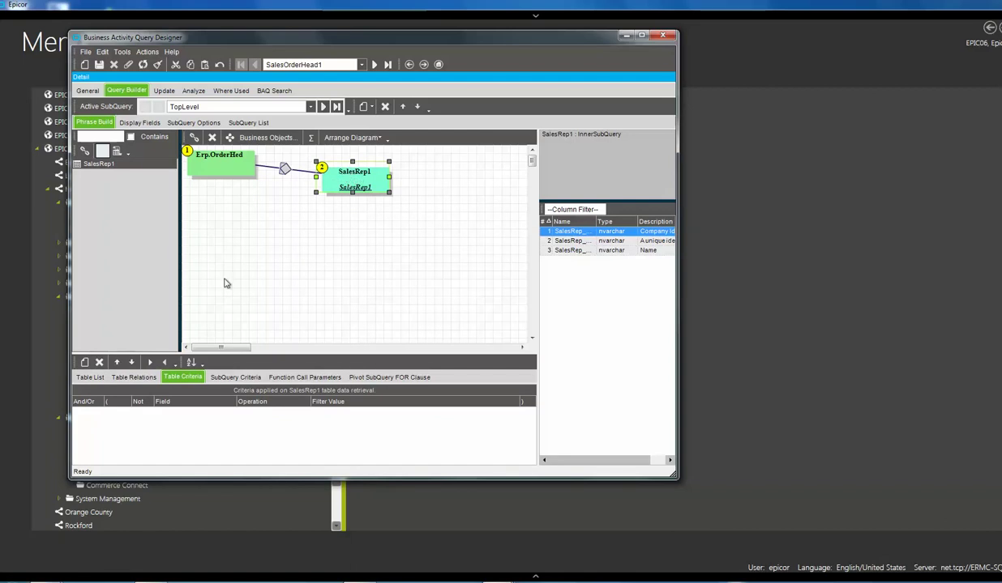
left_click(86, 362)
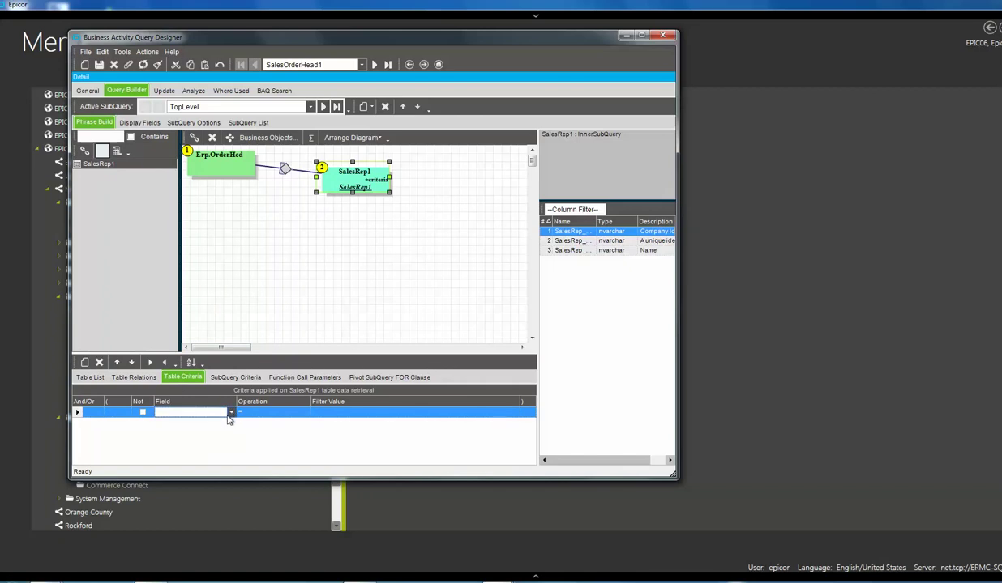
left_click(232, 413)
left_click(202, 430)
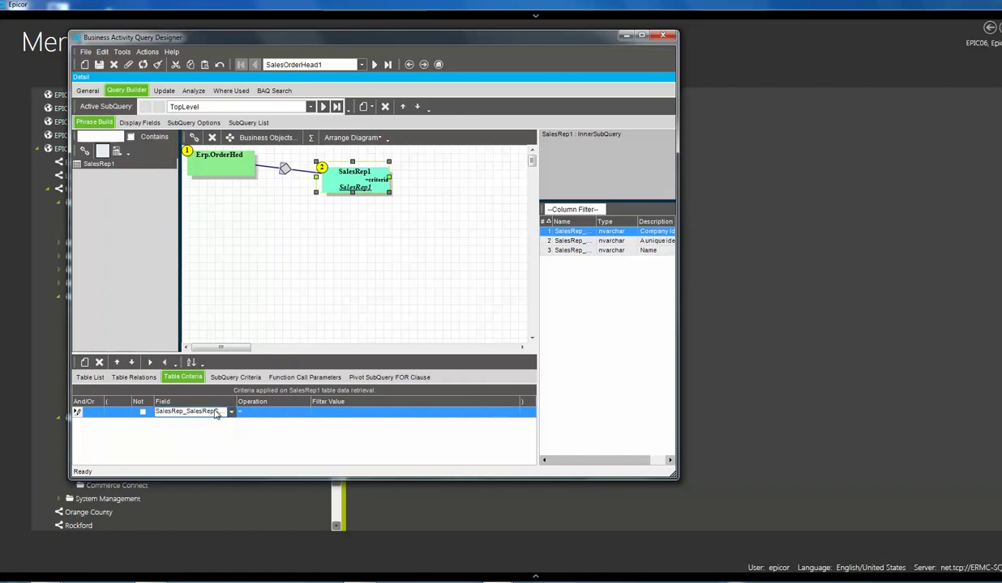
left_click(230, 413)
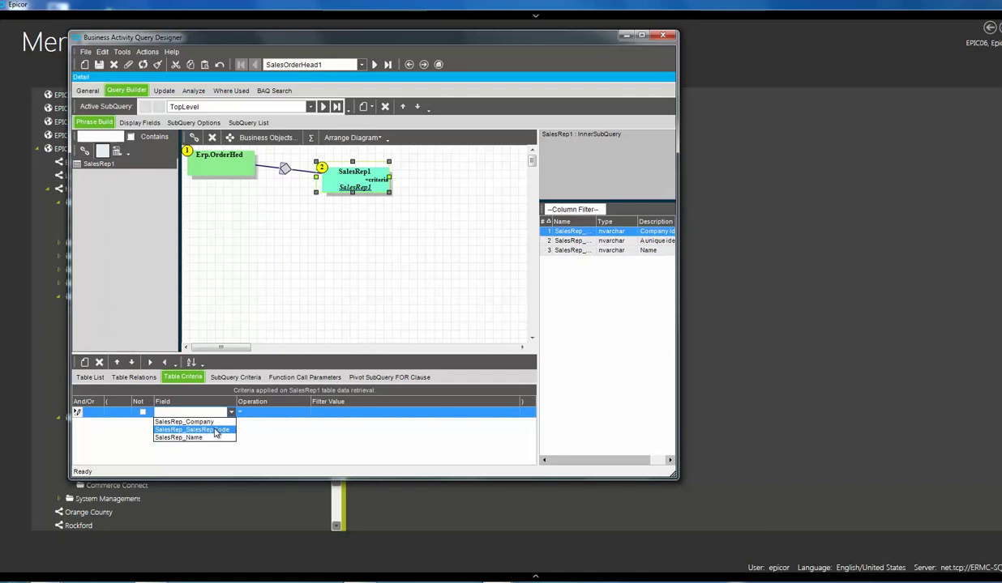
left_click(217, 432)
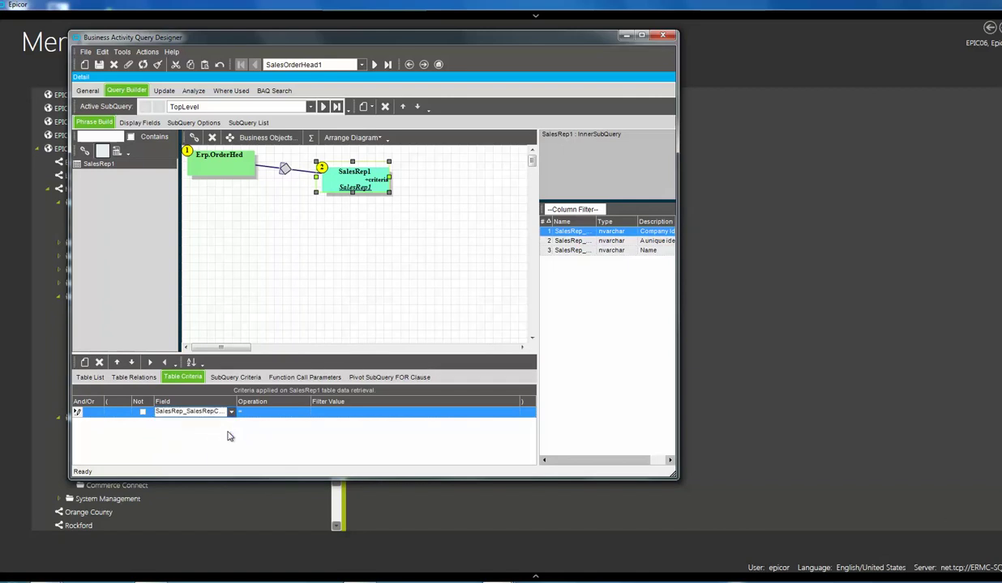
left_click(328, 413)
left_click(347, 413)
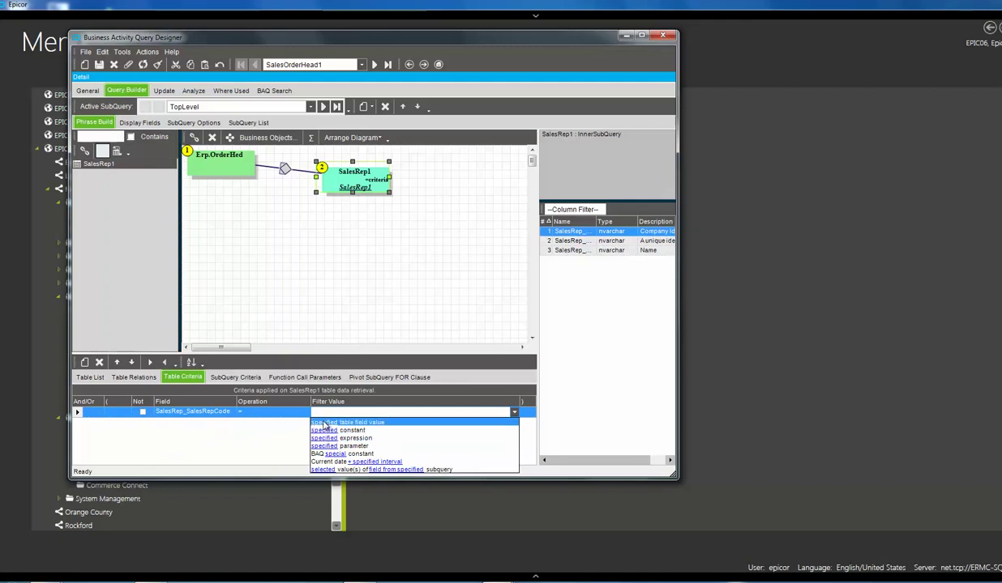
left_click(340, 422)
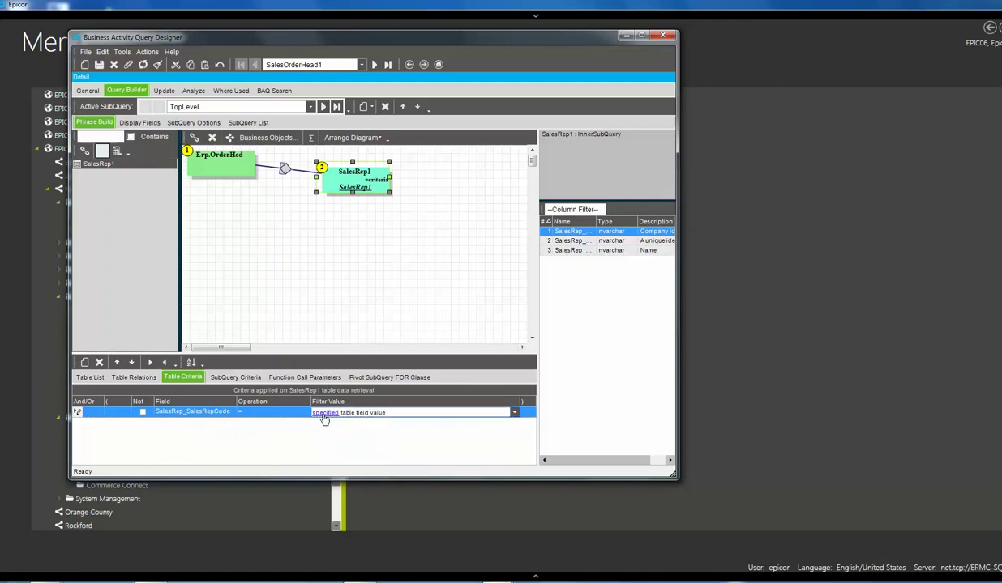
left_click(325, 413)
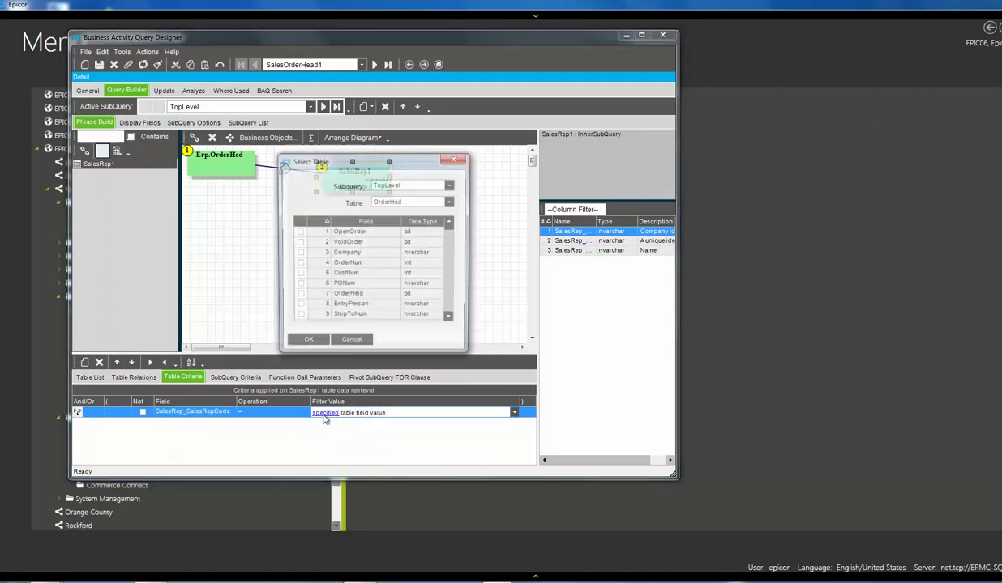
left_click(452, 186)
left_click(452, 186)
left_click(451, 186)
key("Tab")
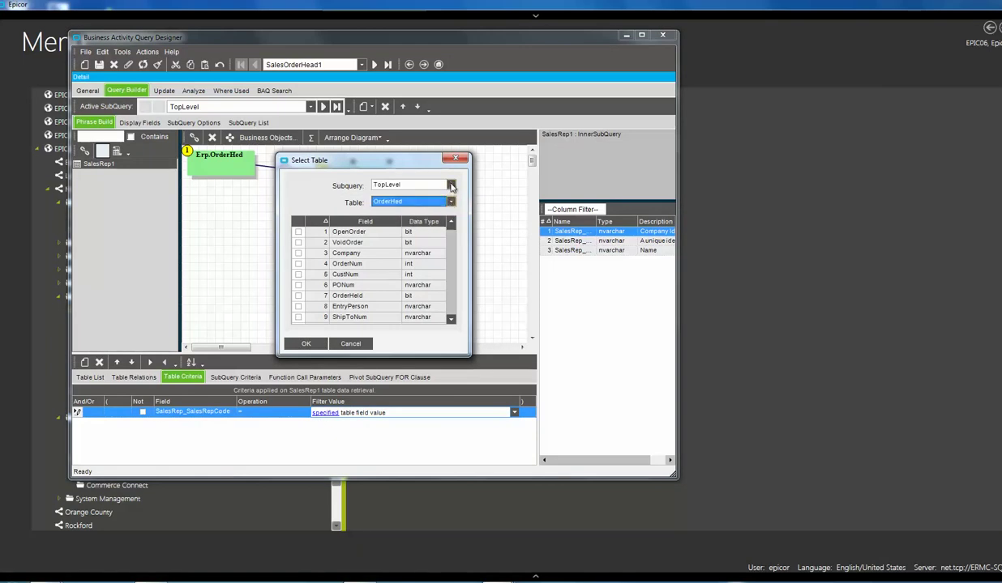
left_click(350, 343)
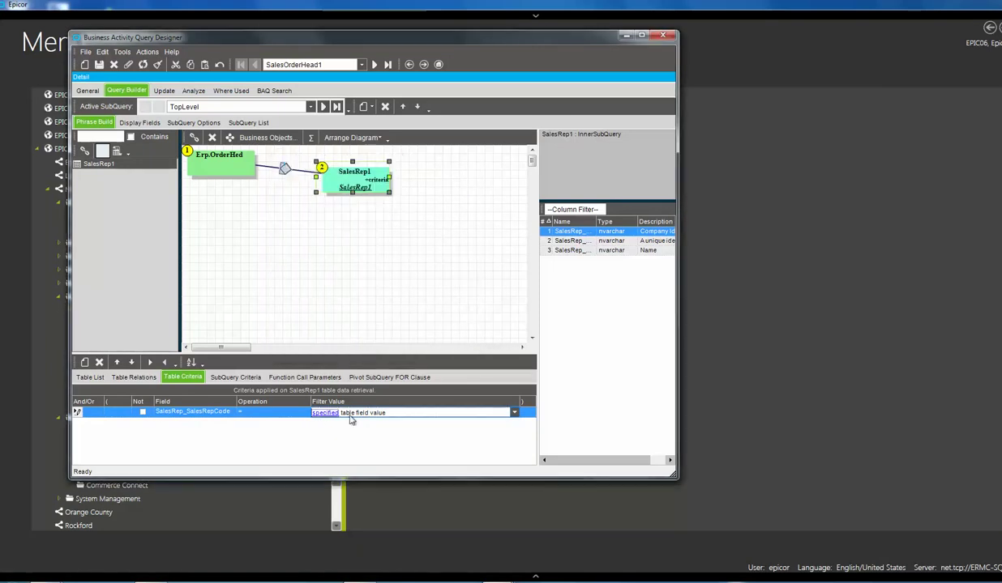
Set the SalesRepCode criterion's filter value to a specified expression and open the SQL expression editor.
left_click(514, 412)
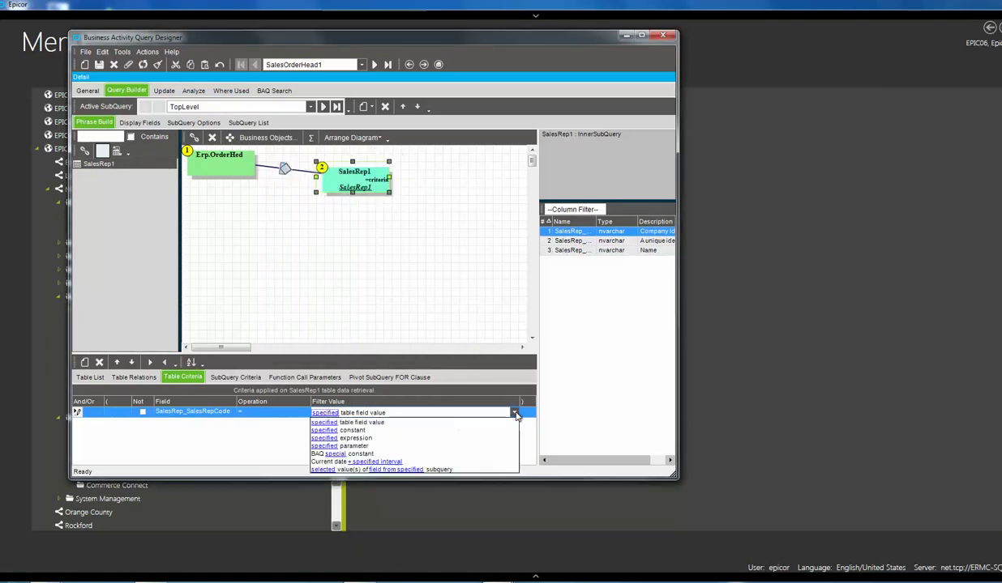
left_click(325, 438)
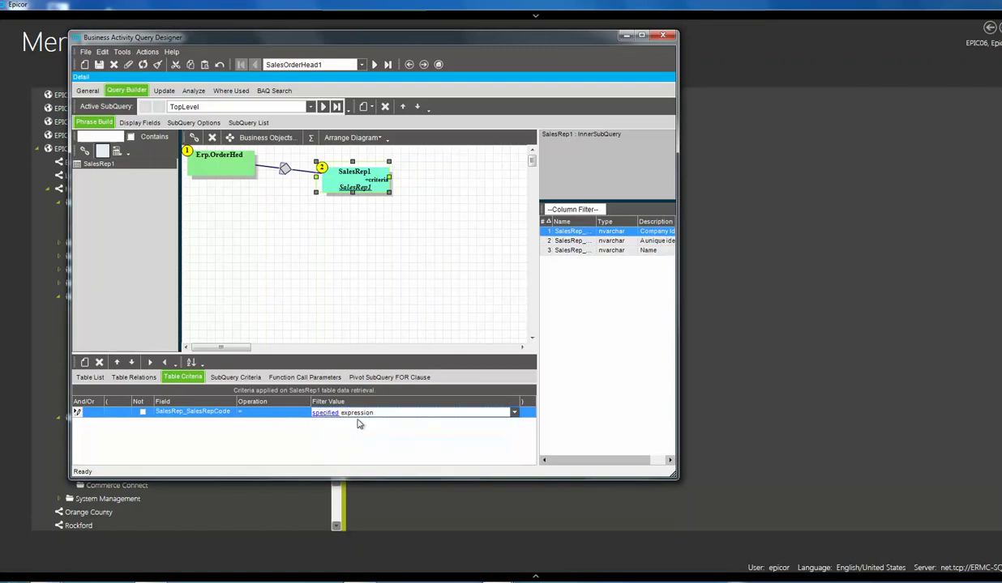
left_click(514, 414)
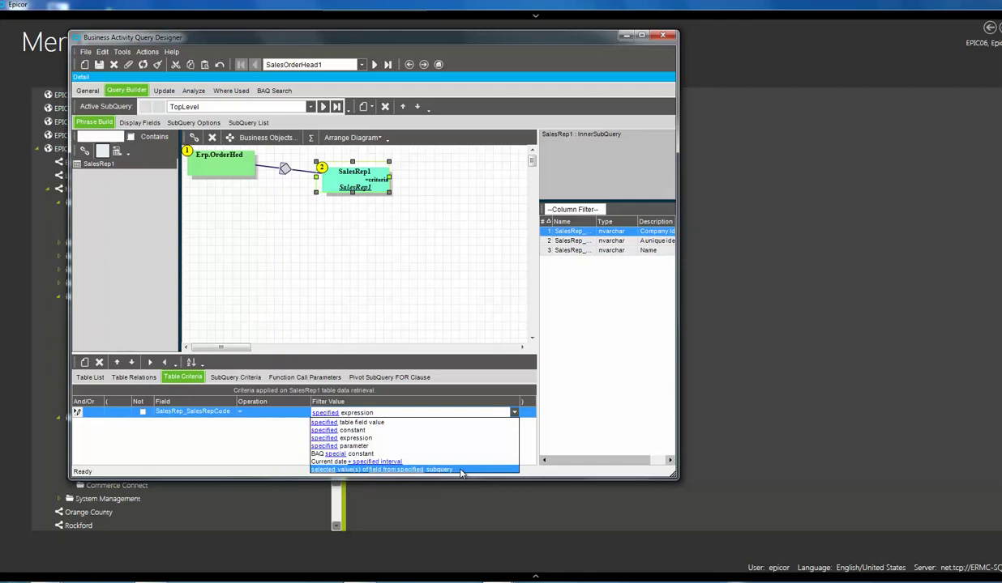
left_click(324, 439)
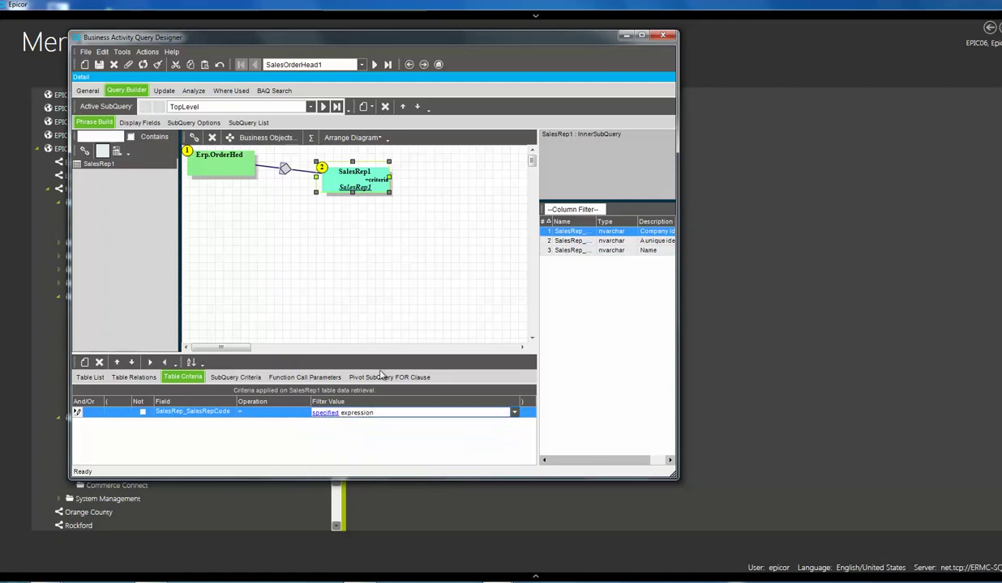
left_click(327, 414)
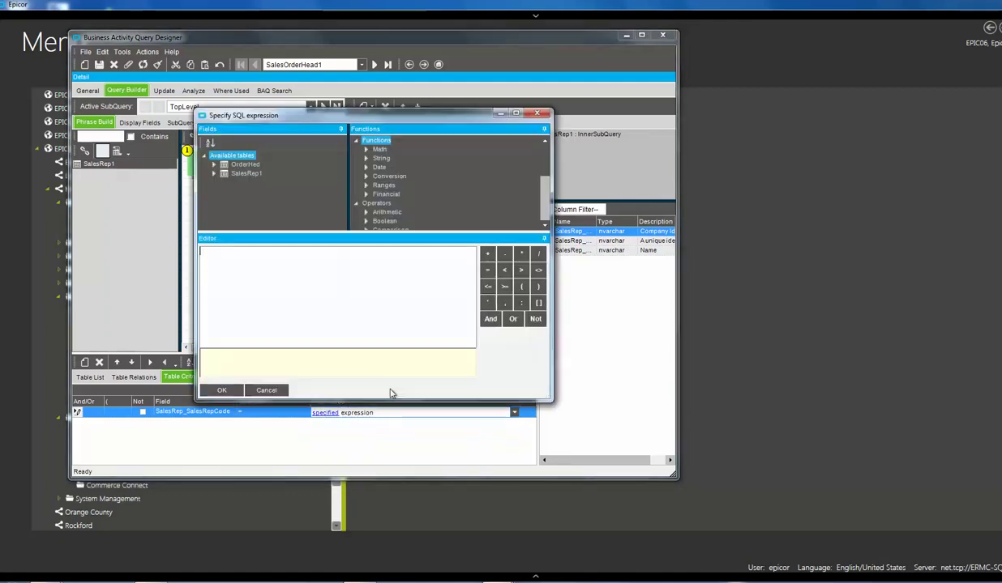
Locate and select the SalesRepList field of OrderHed among the available expression fields.
left_click(214, 164)
left_click(213, 165)
left_click(214, 164)
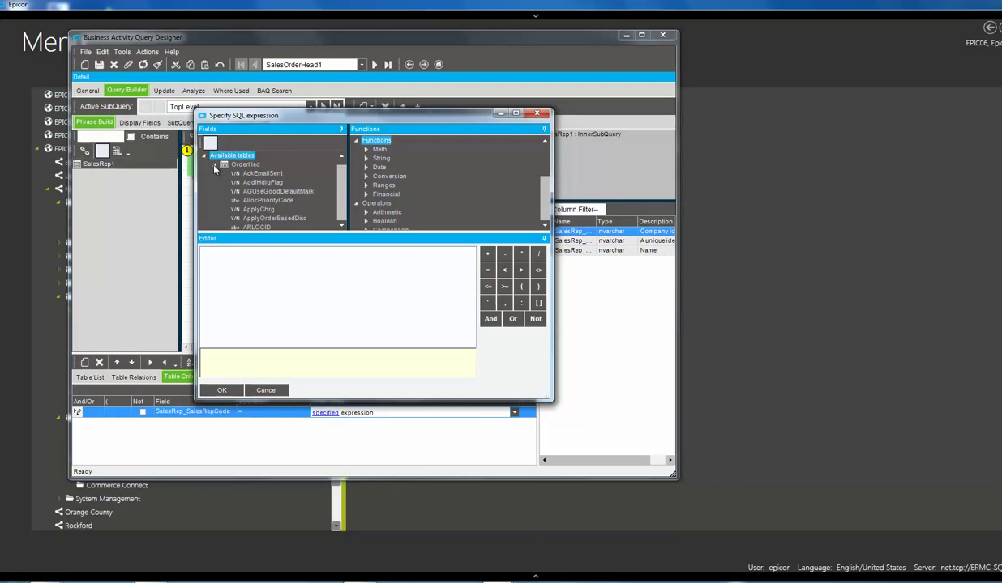
scroll(340, 169, "down", 20)
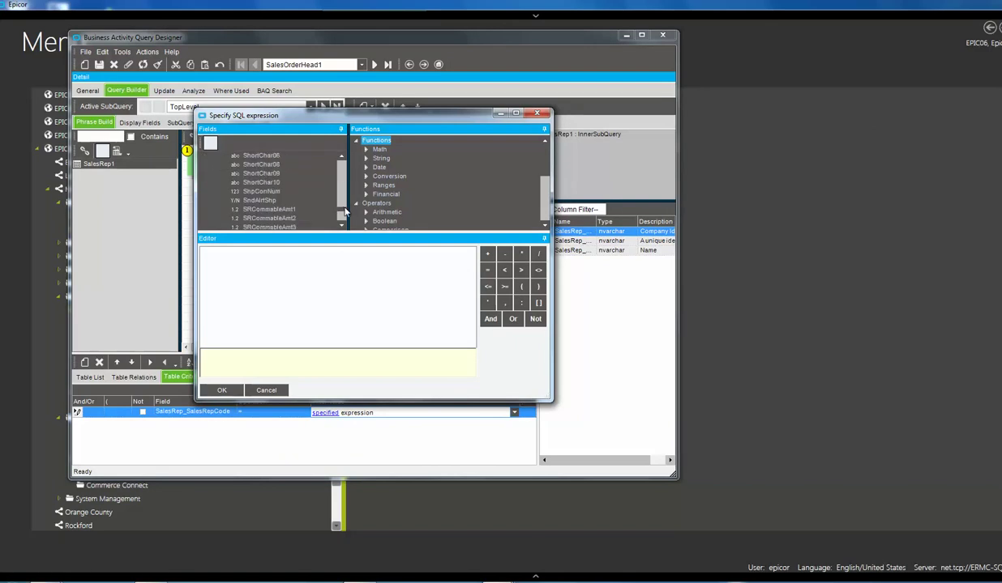
scroll(339, 172, "up", 2)
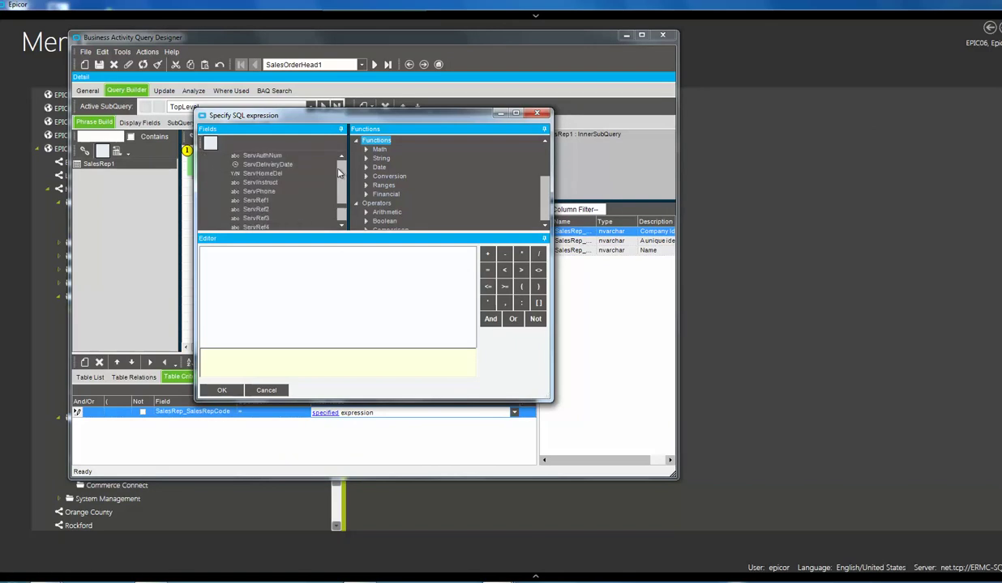
scroll(338, 172, "up", 2)
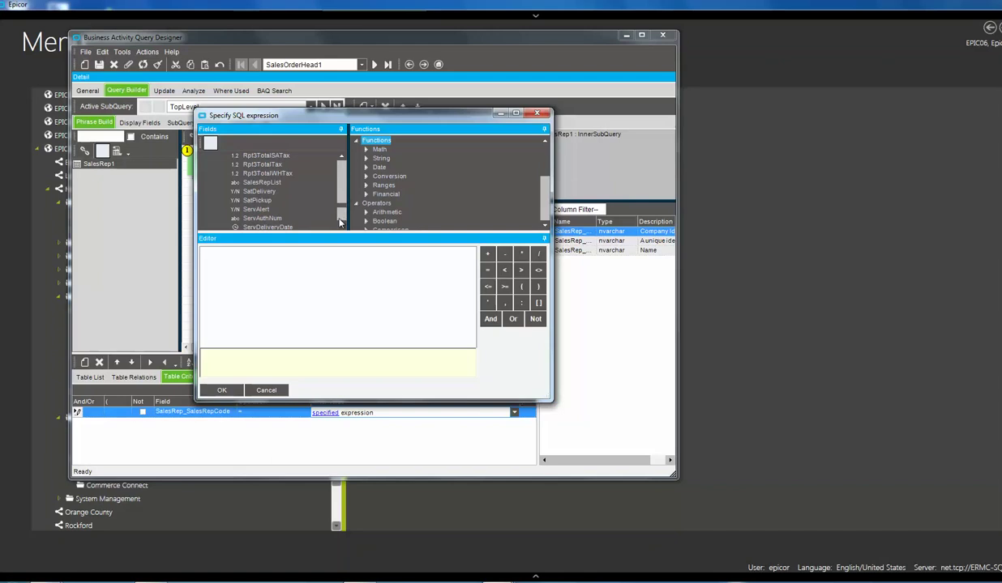
scroll(331, 214, "down", 1)
left_click(272, 166)
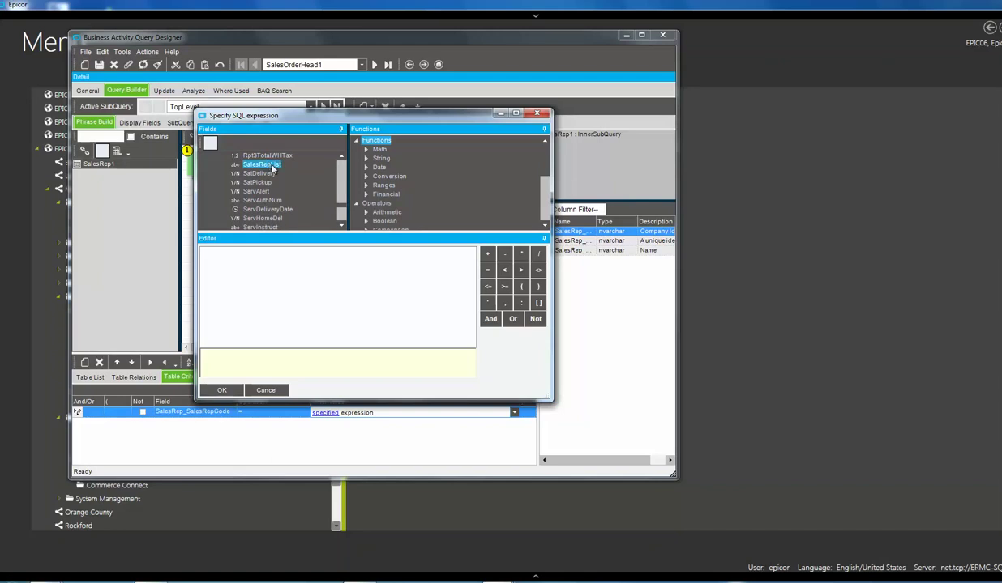
Build the filter expression with the Entry(x,y) range function, using position 1, OrderHed.SalesRepList and '~' as the separator, and accept it.
left_click(366, 186)
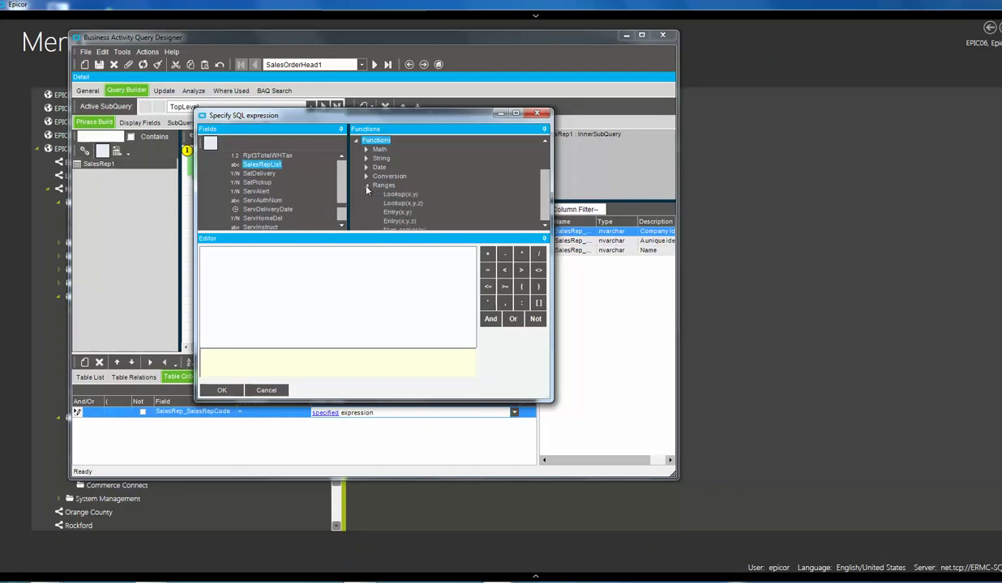
double_click(406, 213)
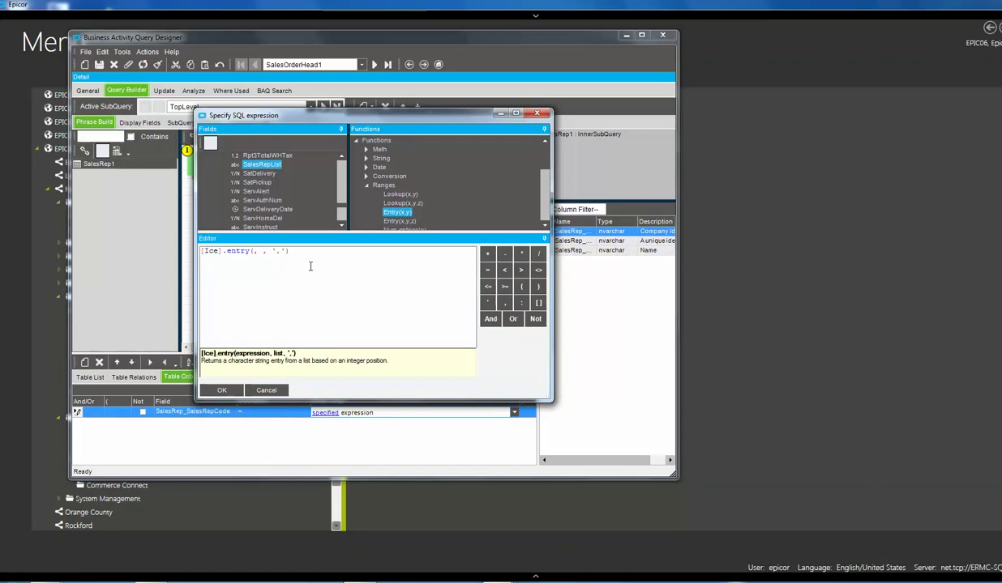
type("1")
double_click(252, 163)
type("-")
left_click(220, 388)
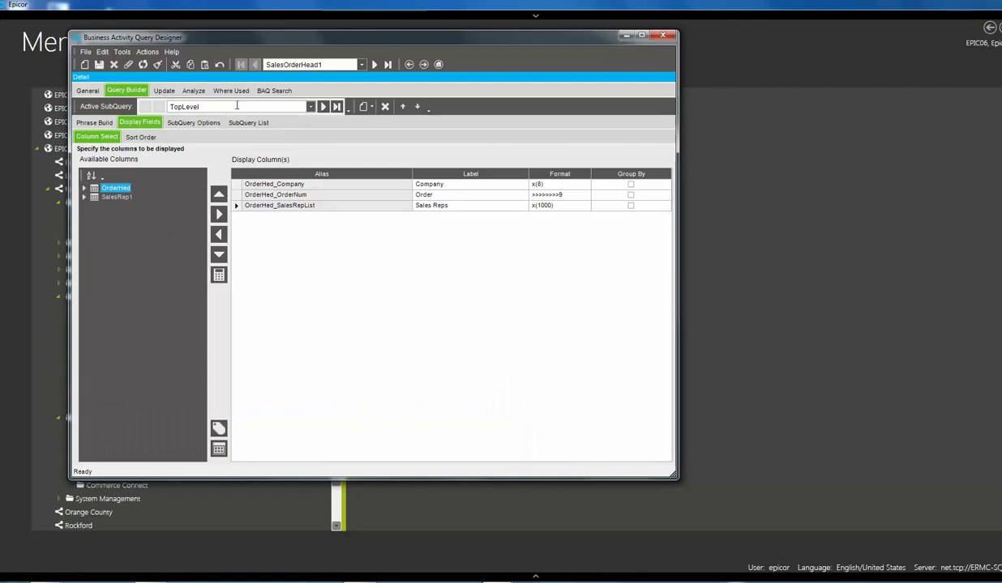
Add SalesRep_Name from the SalesRep1 subquery to the TopLevel display columns.
left_click(310, 106)
left_click(311, 106)
left_click(85, 198)
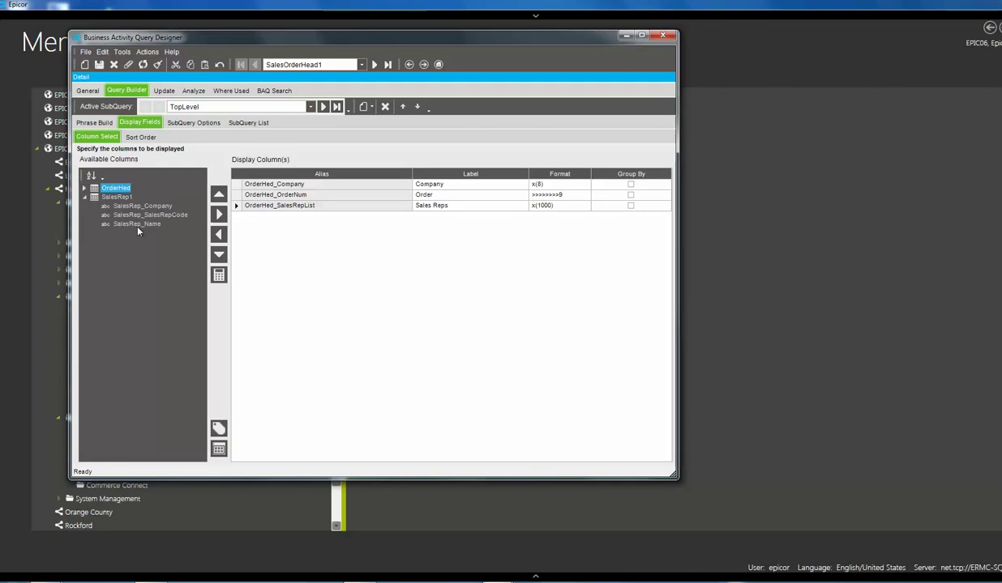
left_click(135, 224)
left_click(219, 214)
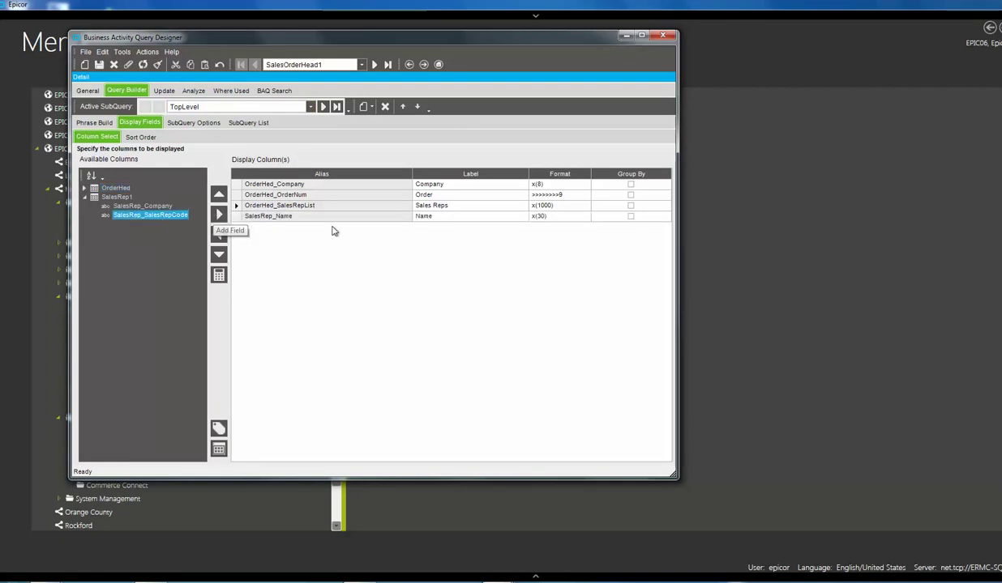
Label the SalesRep_Name display column SalesRep1 and save the query.
left_click(450, 217)
left_click(449, 217)
key("BackSpace")
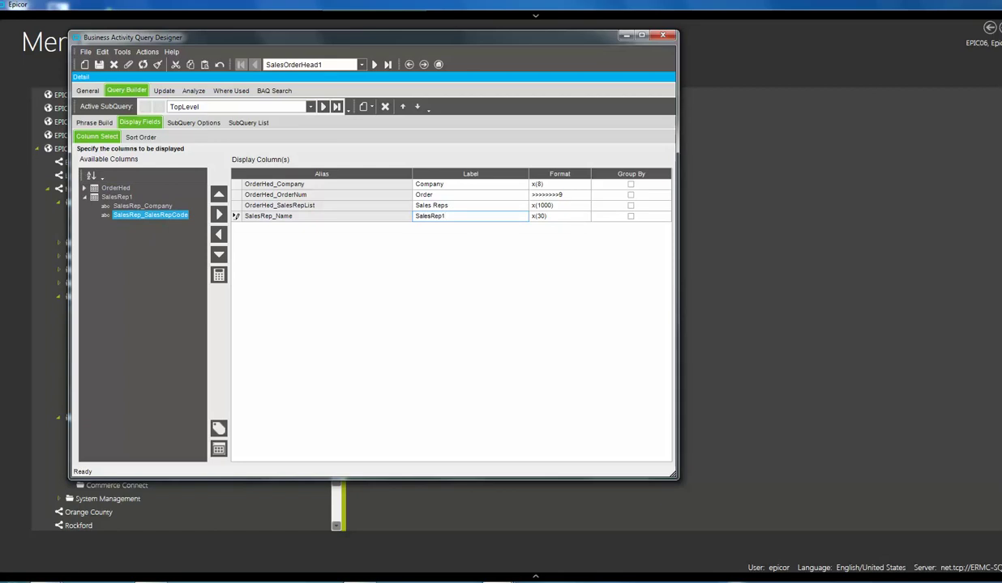
key("Tab")
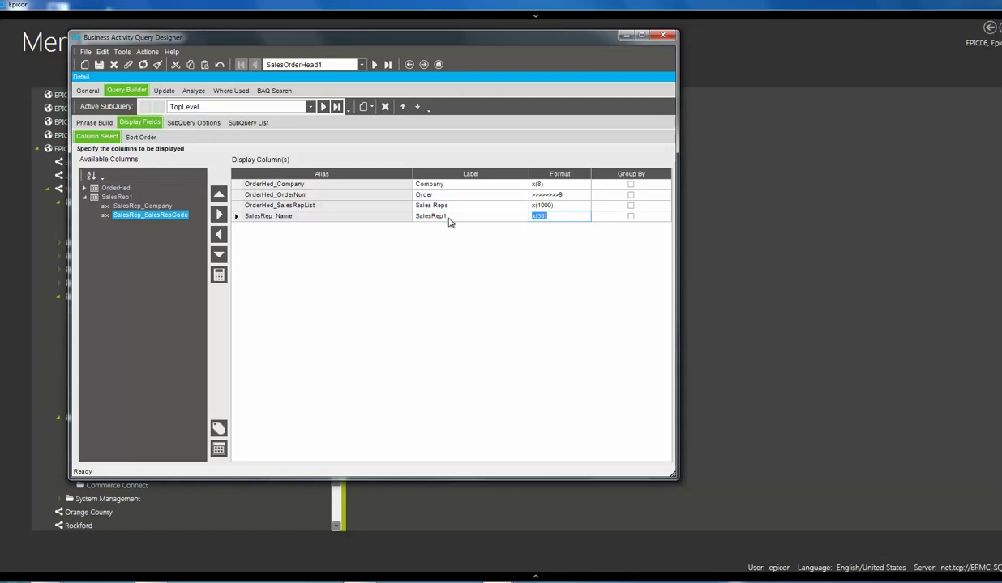
left_click(99, 65)
Analyze the query's syntax and run a test to list its results.
left_click(192, 91)
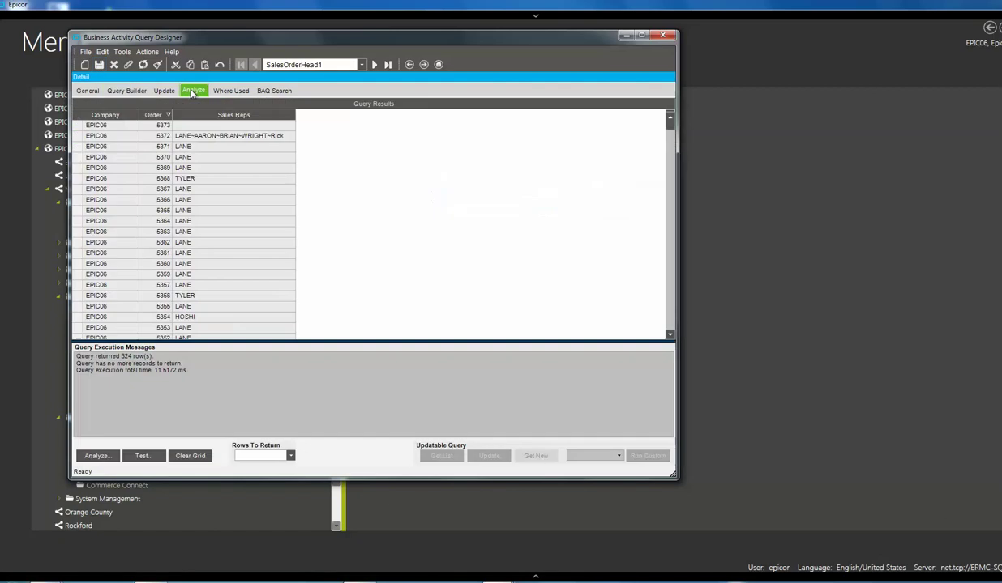
left_click(98, 452)
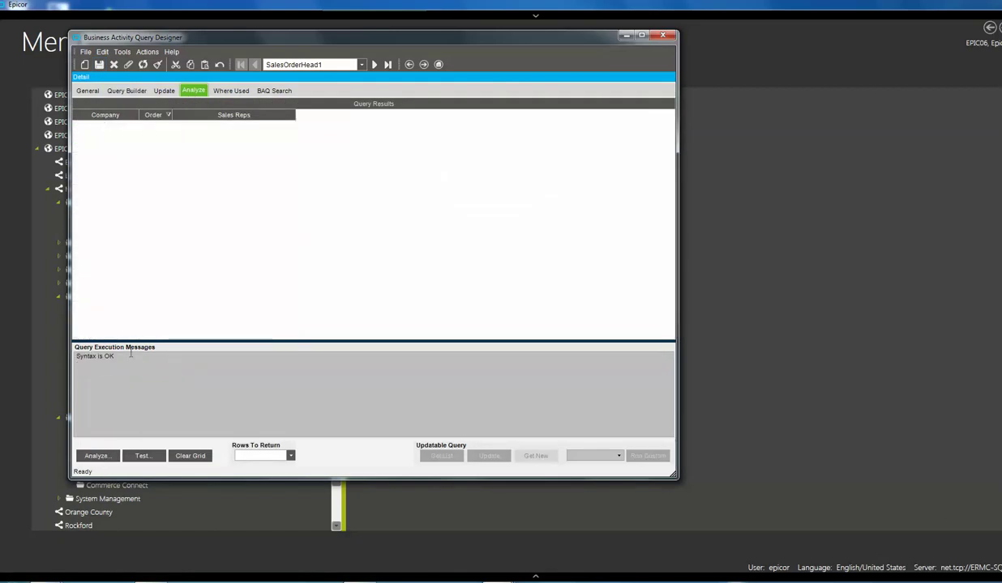
left_click(143, 456)
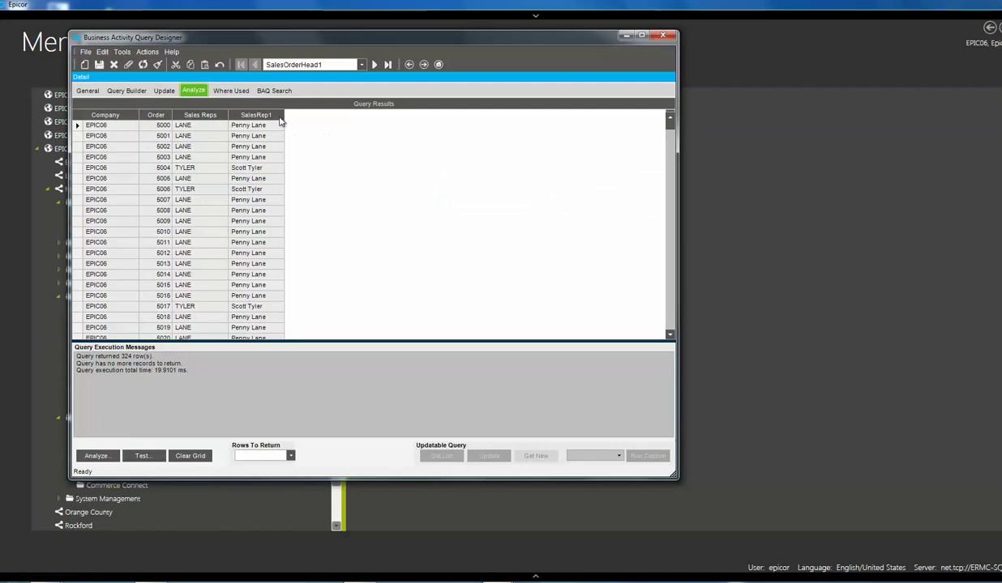
Sort the test results by order number, highest first, and widen the Sales Reps column to compare it with SalesRep1.
left_click(156, 116)
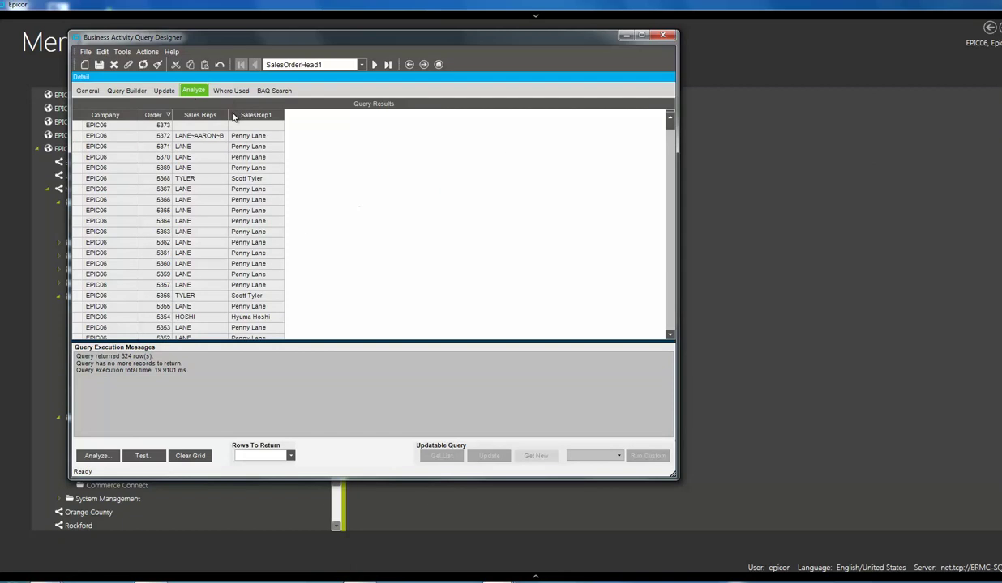
left_click_drag(228, 116, 332, 115)
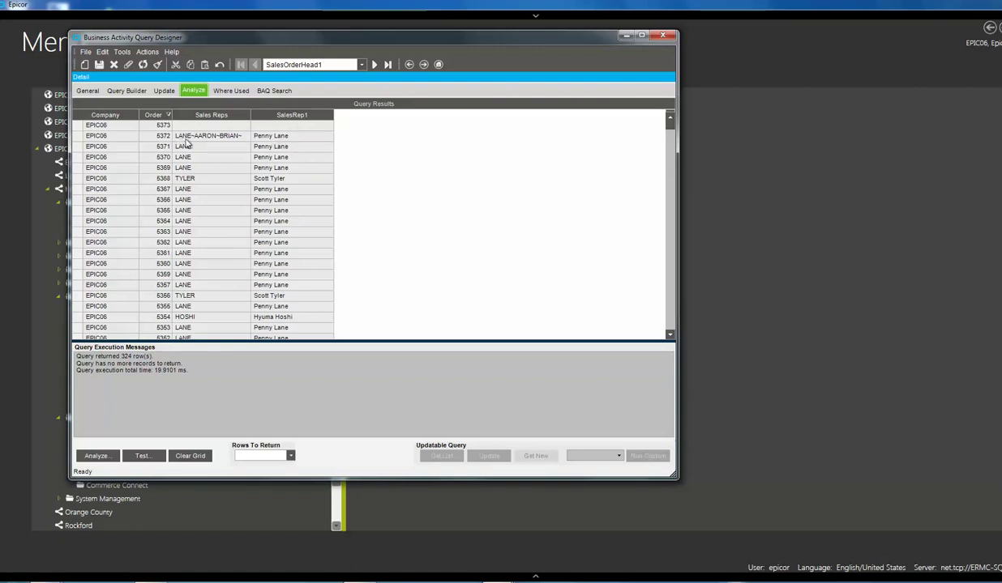
left_click_drag(250, 114, 329, 114)
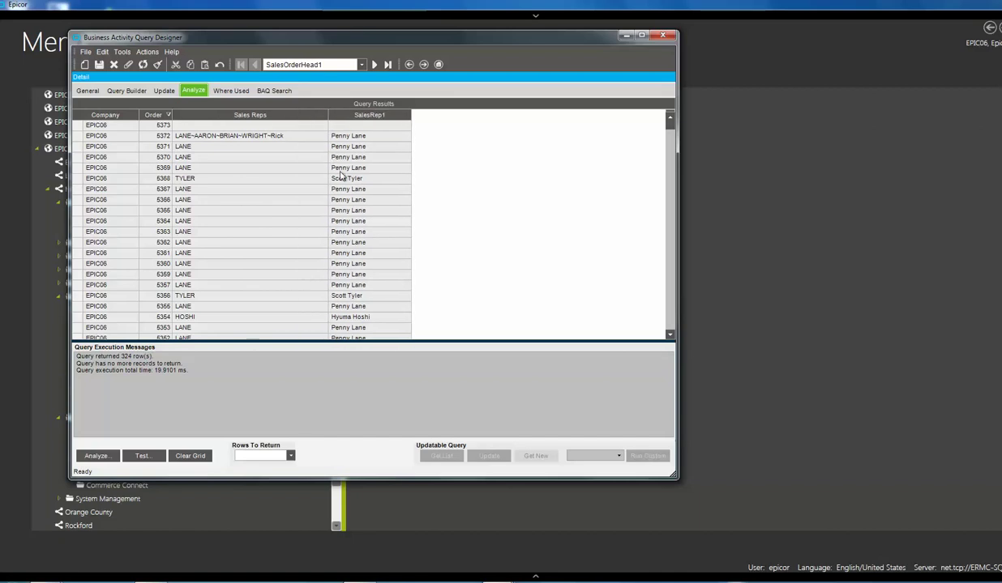
Return to the TopLevel query diagram and move the SalesRep1 subquery slightly closer to Erp.OrderHed.
left_click(114, 92)
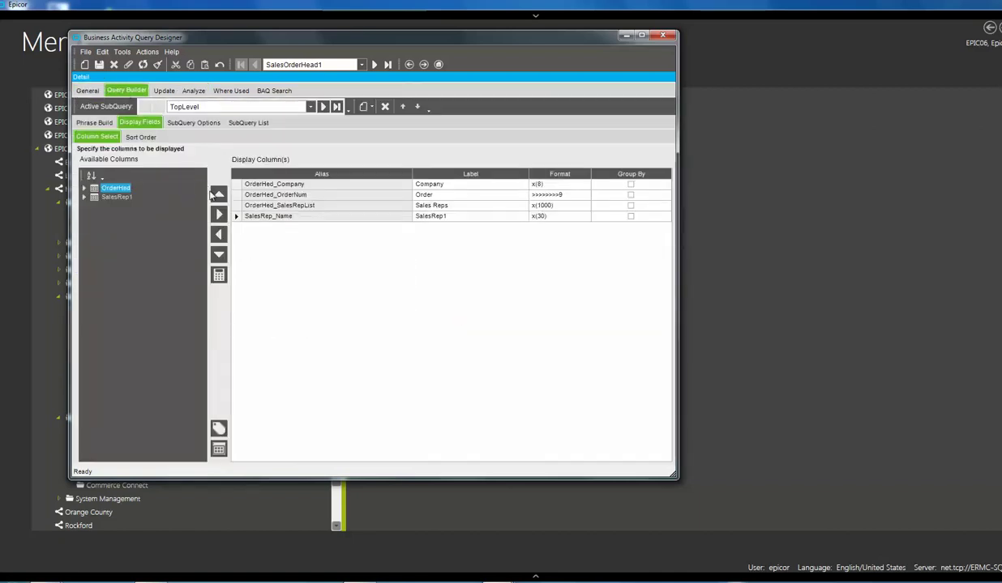
left_click(94, 123)
left_click_drag(342, 177, 325, 169)
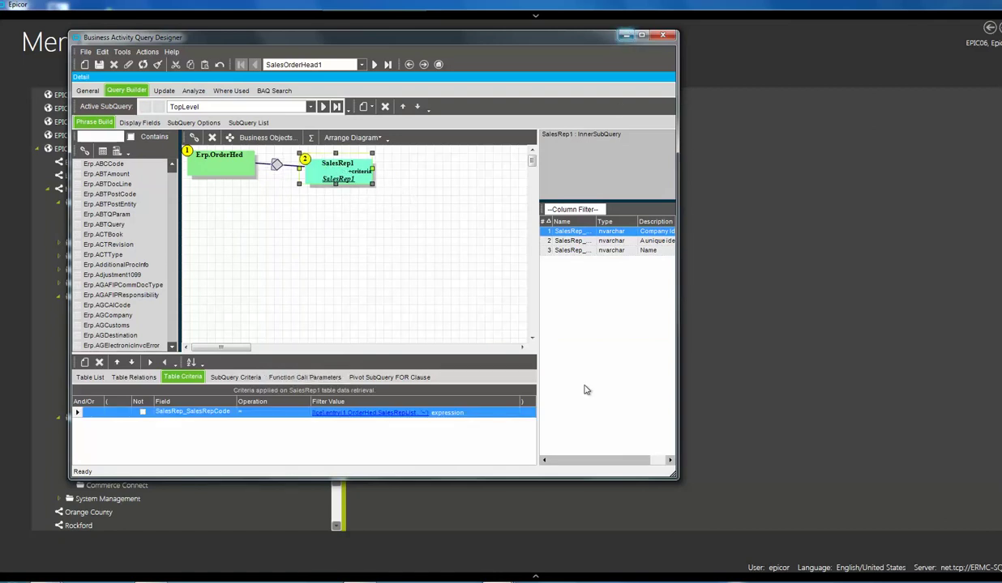
Switch to the SalesOrdersOpen query, show its TopLevel diagram, and enlarge the diagram area around the five SalesRep subqueries.
mouse_move(497, 577)
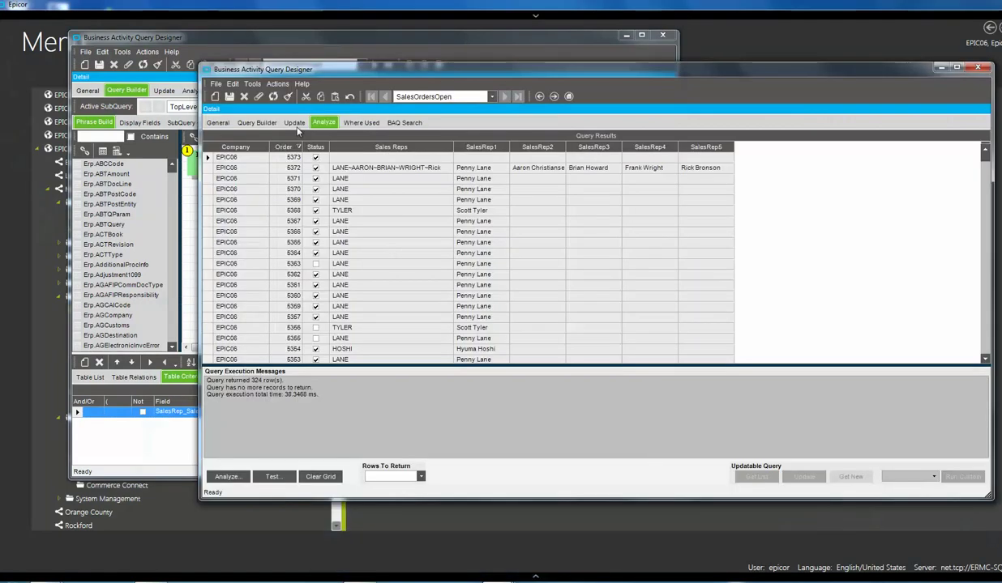
left_click(620, 533)
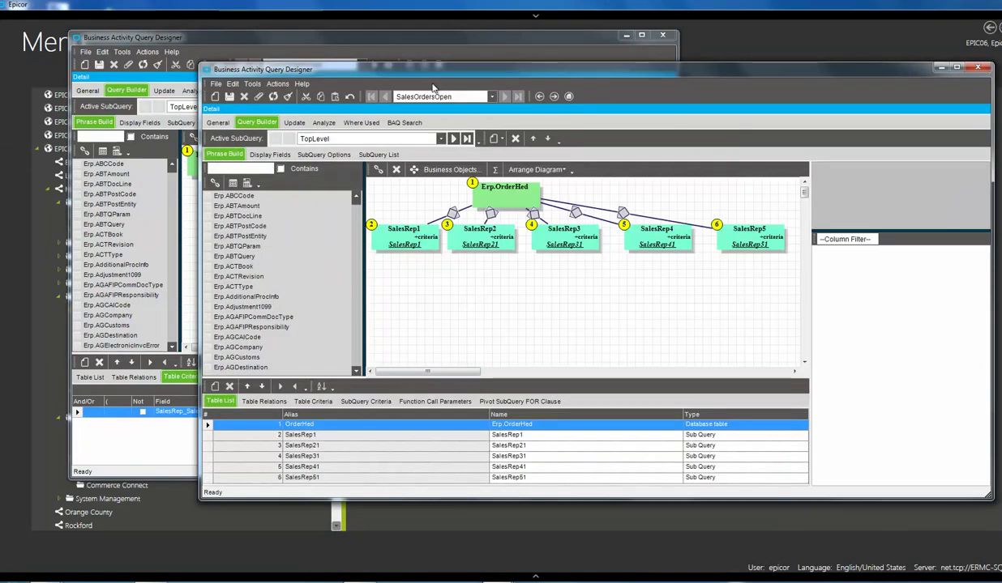
left_click_drag(428, 74, 322, 41)
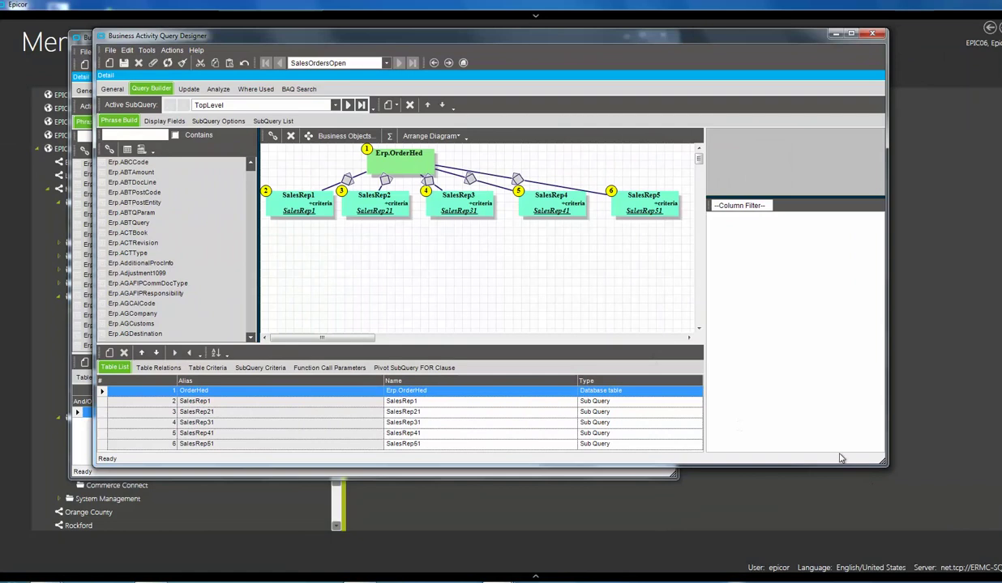
left_click_drag(704, 276, 771, 276)
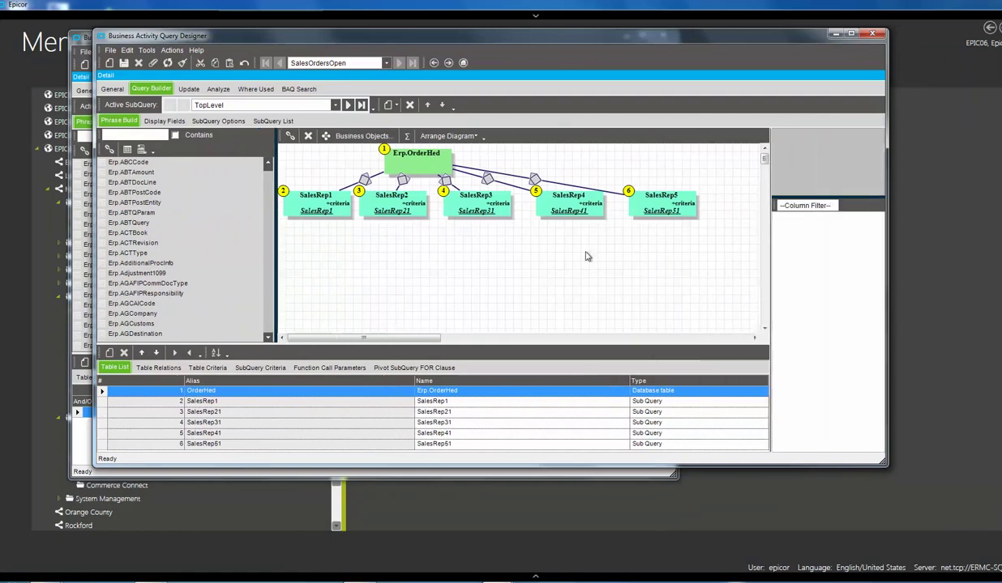
Examine the SalesRep2 subquery's criteria expression for its SalesRepList entry number, and close it without changes.
left_click(332, 195)
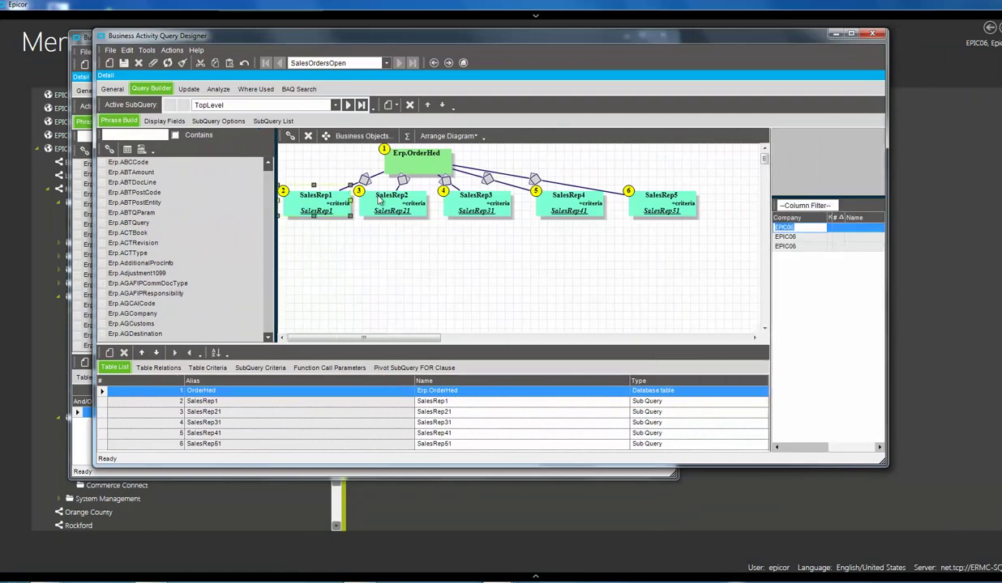
left_click(378, 199)
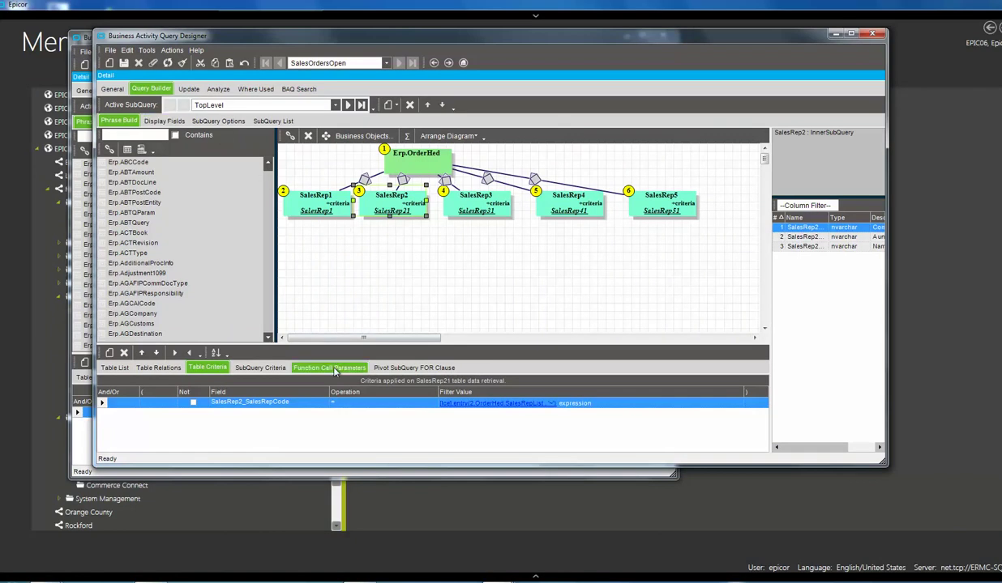
left_click(499, 404)
left_click(498, 405)
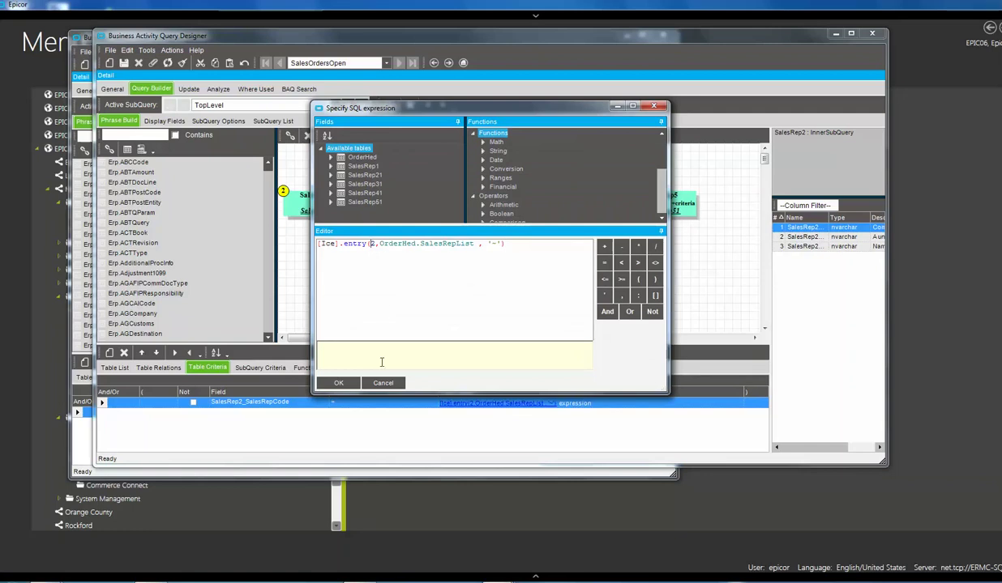
left_click(383, 382)
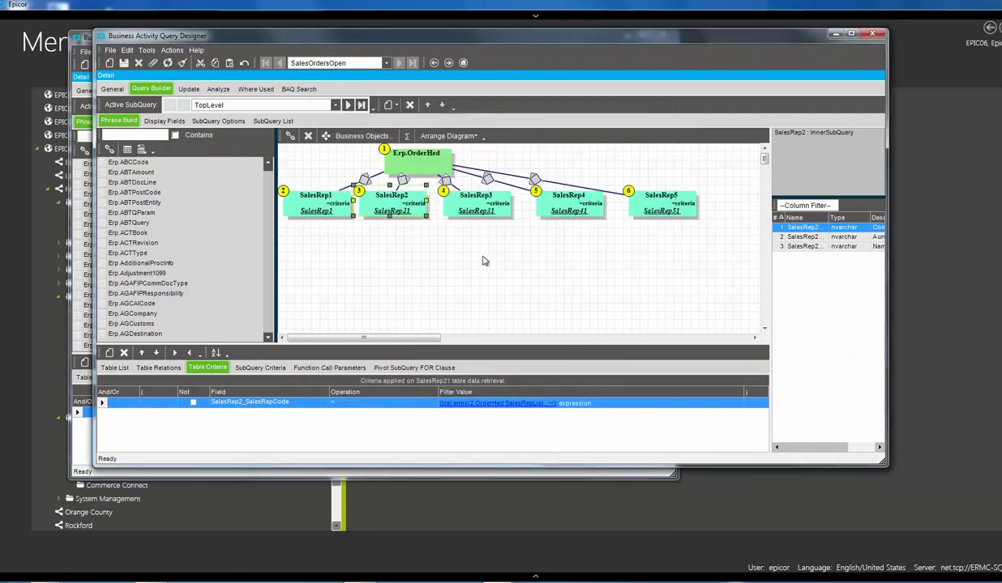
Review the SalesRep3 subquery's criteria expression with entry number 3 of OrderHed.SalesRepList and close the expression editor.
left_click(460, 192)
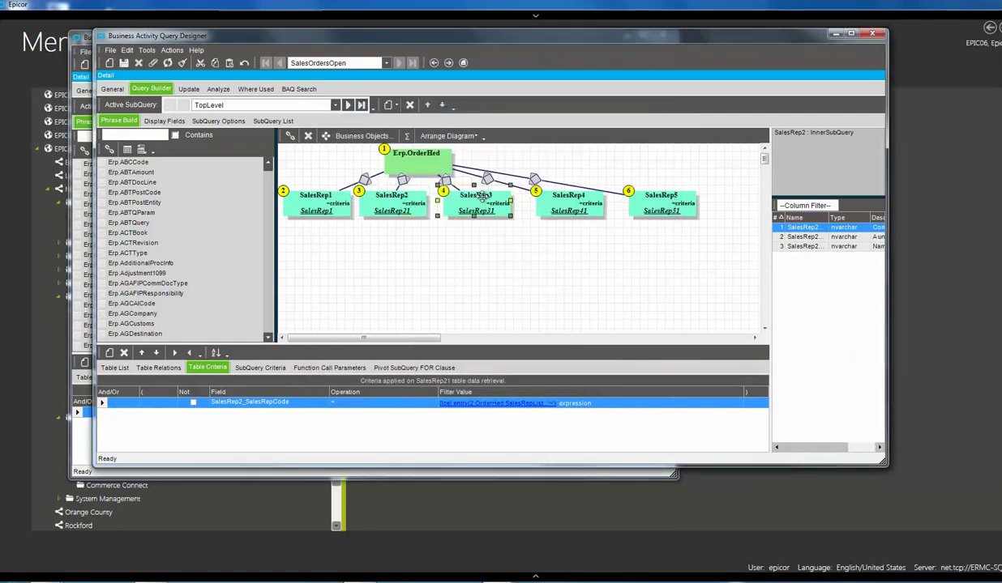
left_click(470, 402)
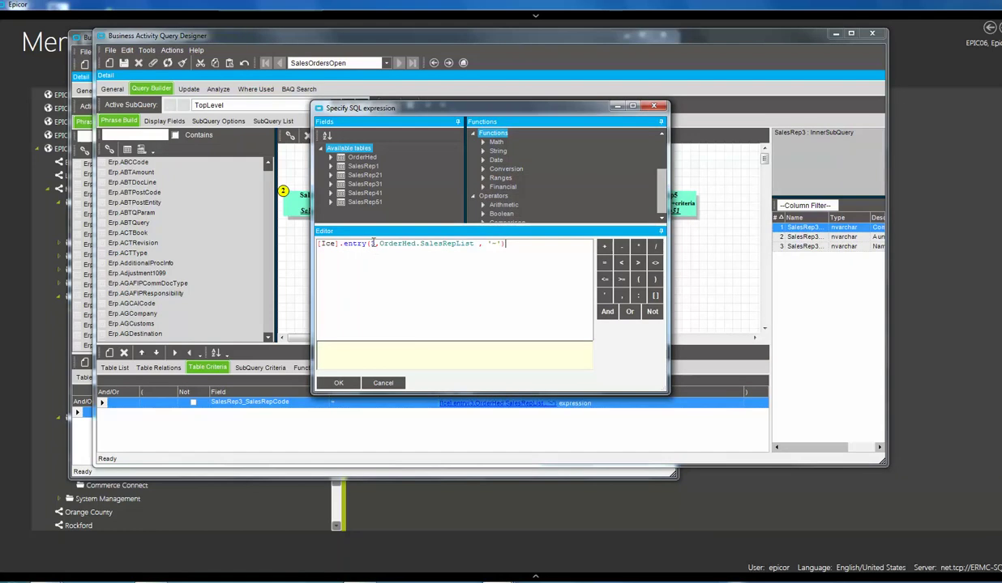
type("3")
left_click(338, 383)
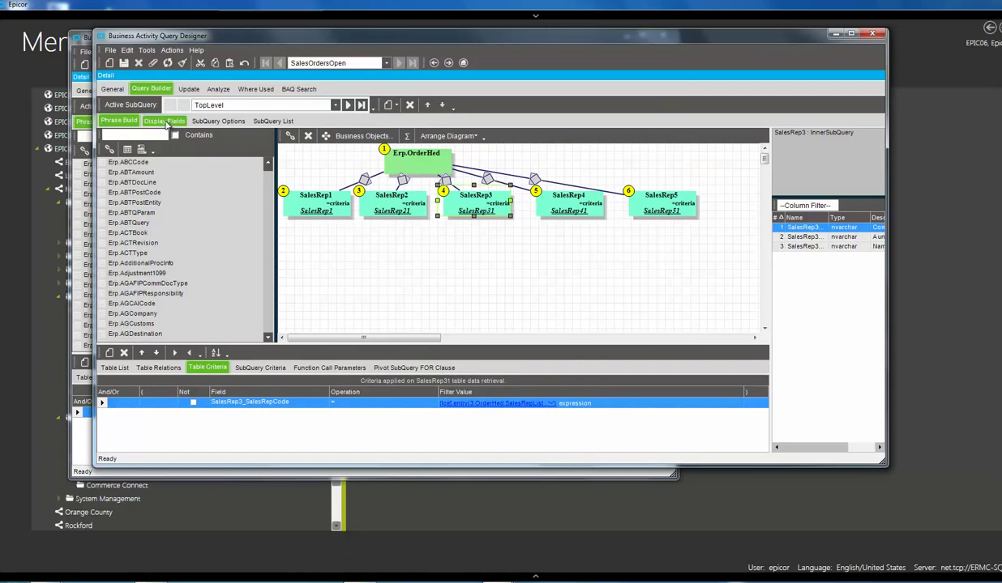
Run a test of SalesOrdersOpen and sort its results by order number, highest first, to examine the five SalesRep columns.
left_click(213, 89)
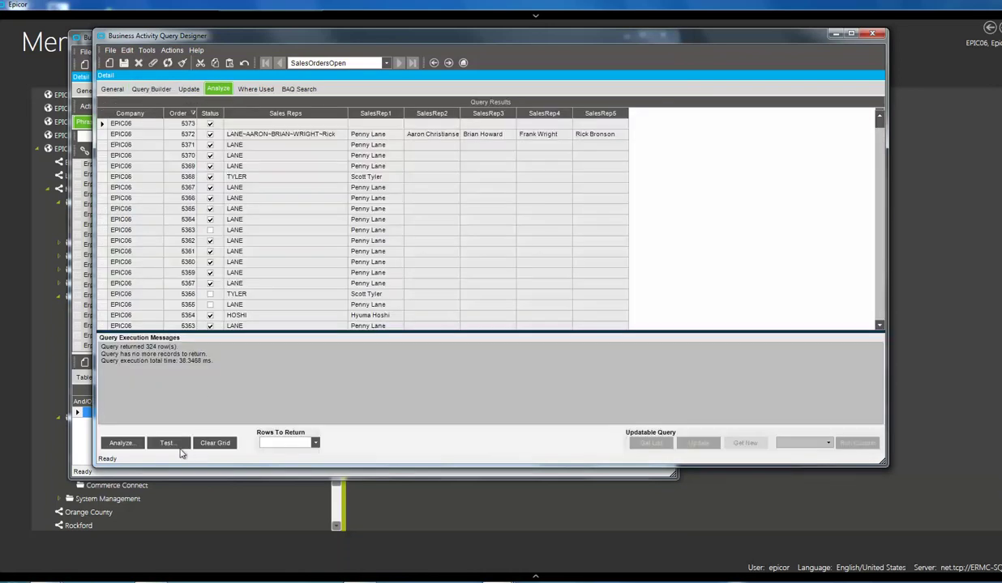
left_click(166, 443)
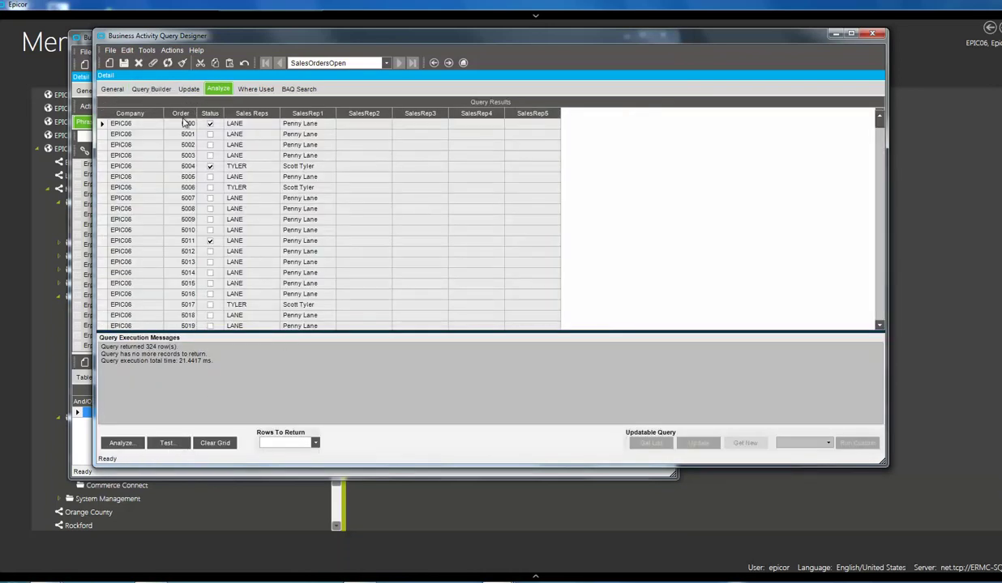
left_click(179, 113)
left_click(182, 116)
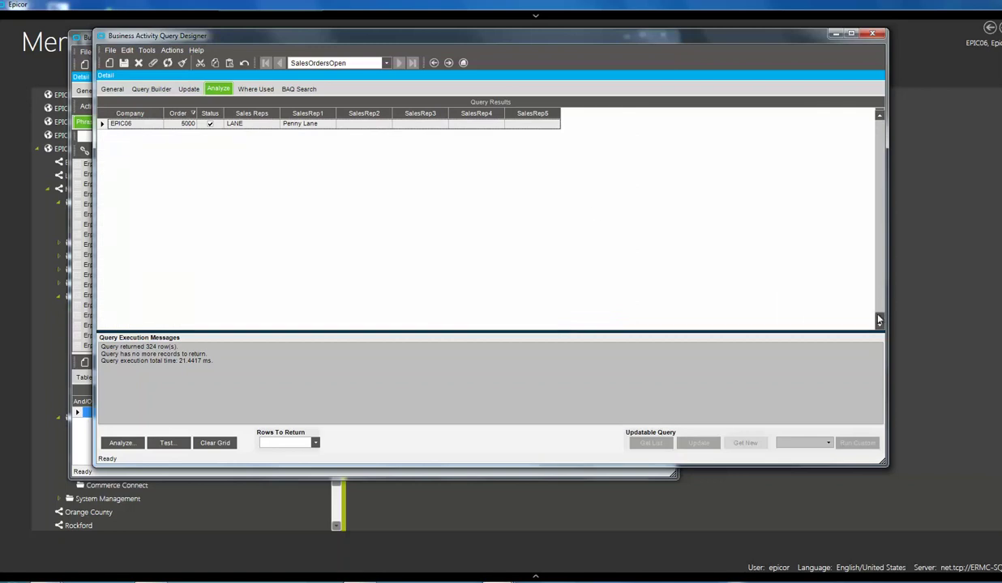
left_click_drag(878, 320, 849, 120)
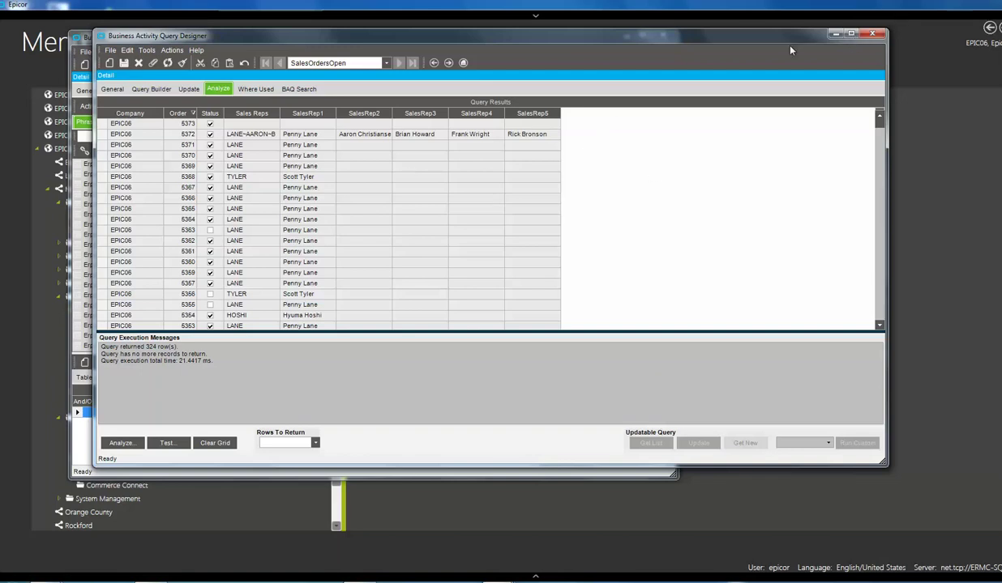
Compare the SalesOrderHead1 query's diagram and SalesRep1 criteria with the SalesOrdersOpen test results by switching between both query windows.
left_click_drag(782, 36, 849, 84)
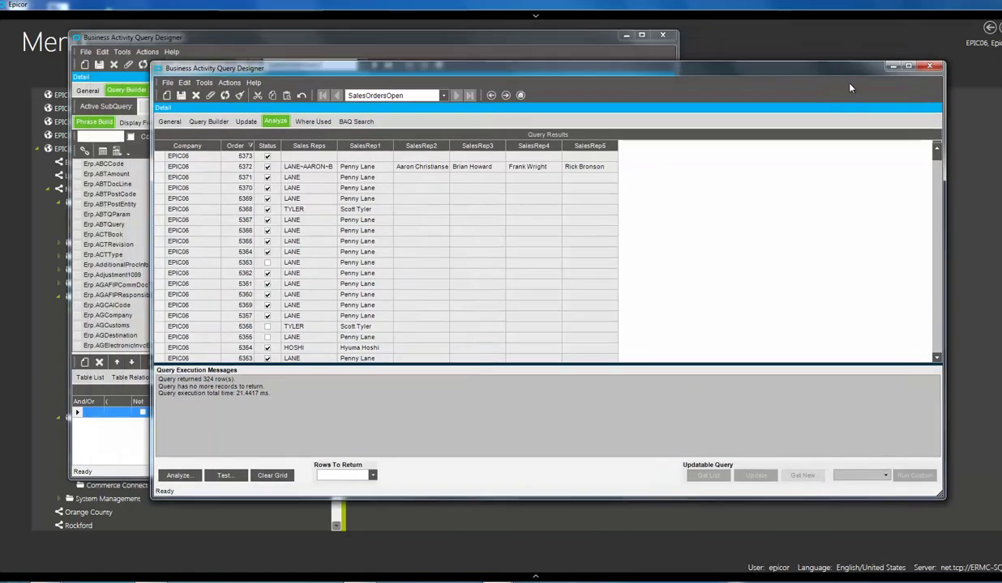
left_click(389, 41)
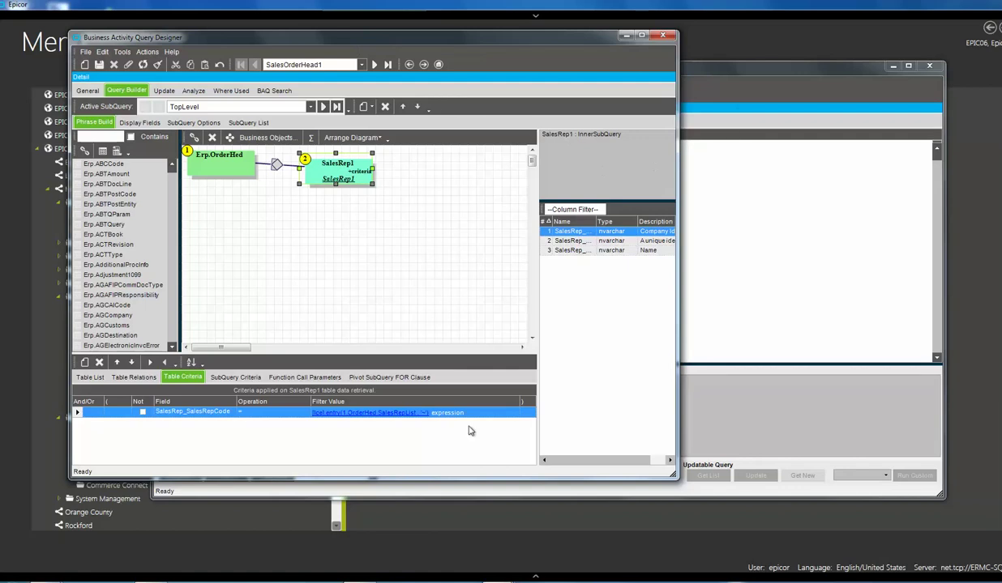
mouse_move(497, 573)
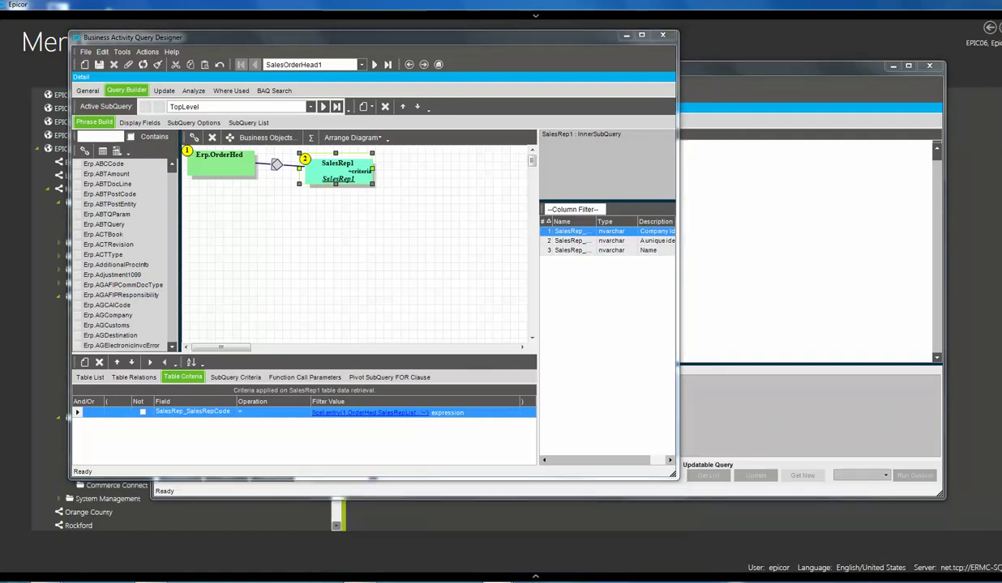
left_click(499, 504)
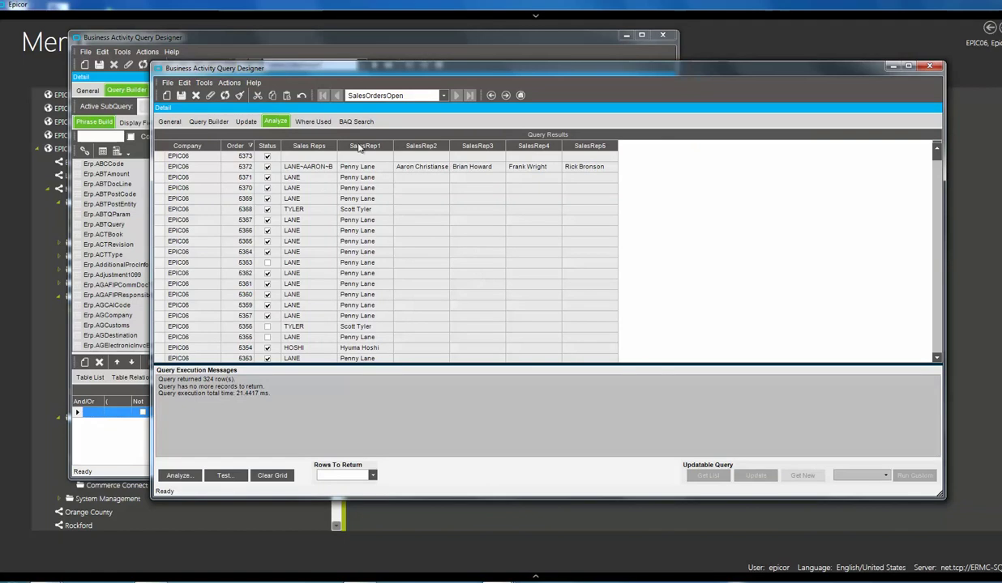
left_click_drag(373, 73, 423, 92)
left_click(326, 38)
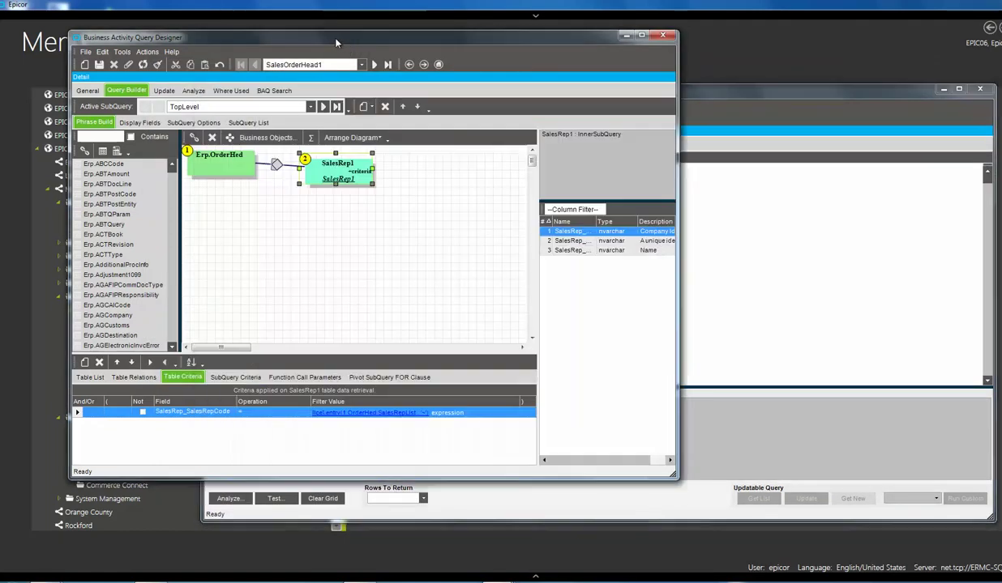
left_click(712, 81)
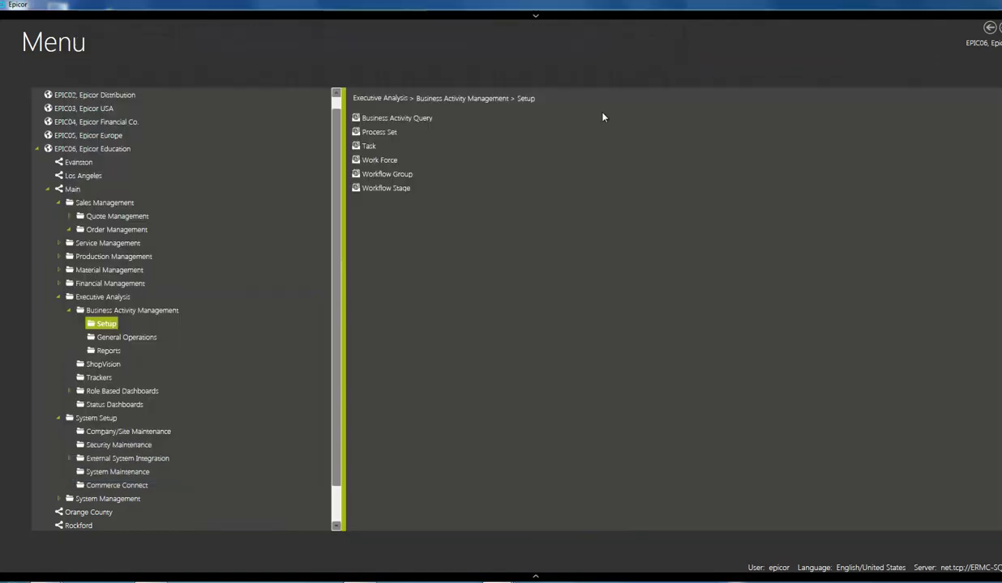
mouse_move(503, 572)
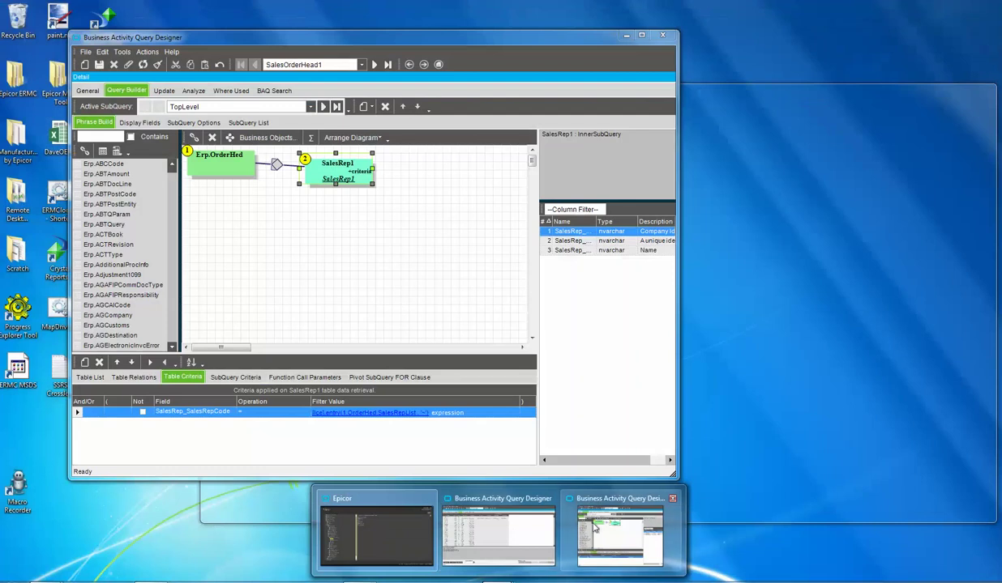
left_click(636, 511)
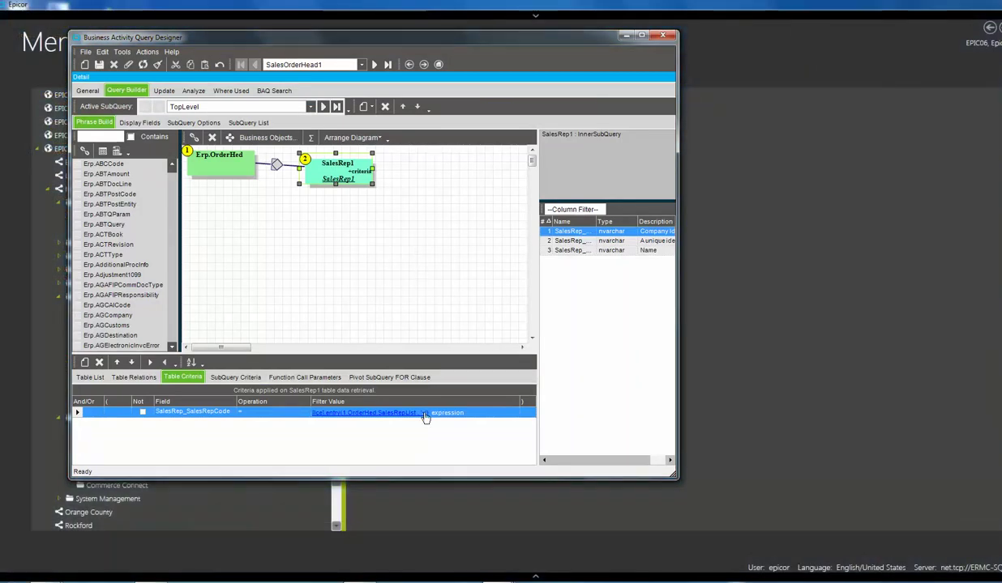
Return to the SalesOrdersOpen test results and switch to the Word document "How to show all 5 Sales Rep Names using a BAQ".
mouse_move(503, 572)
left_click(452, 522)
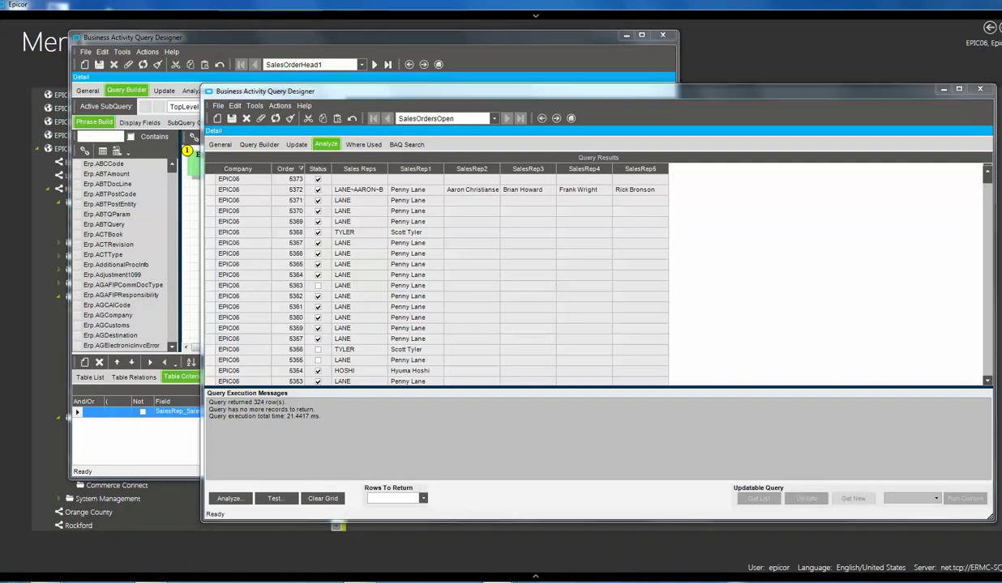
left_click(371, 559)
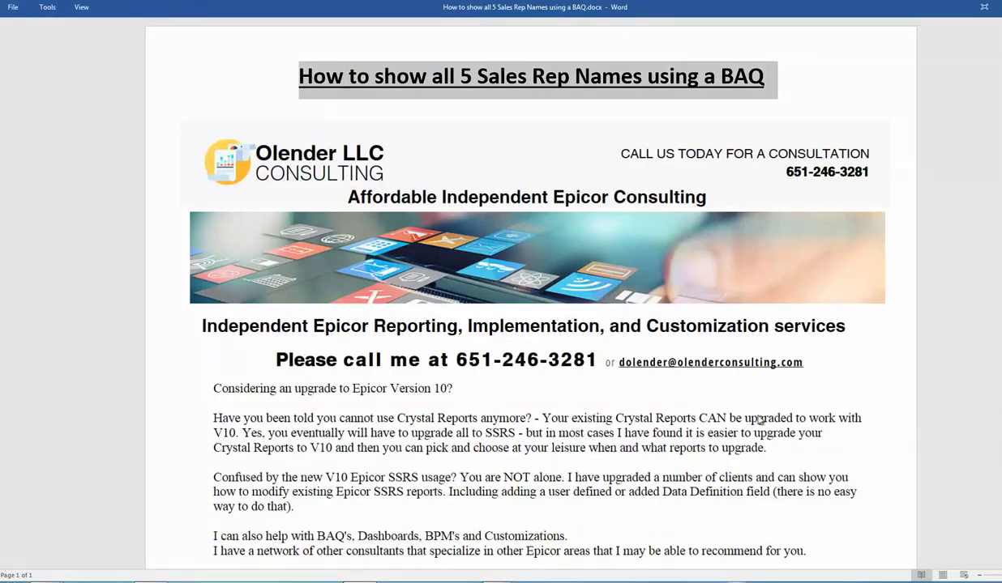